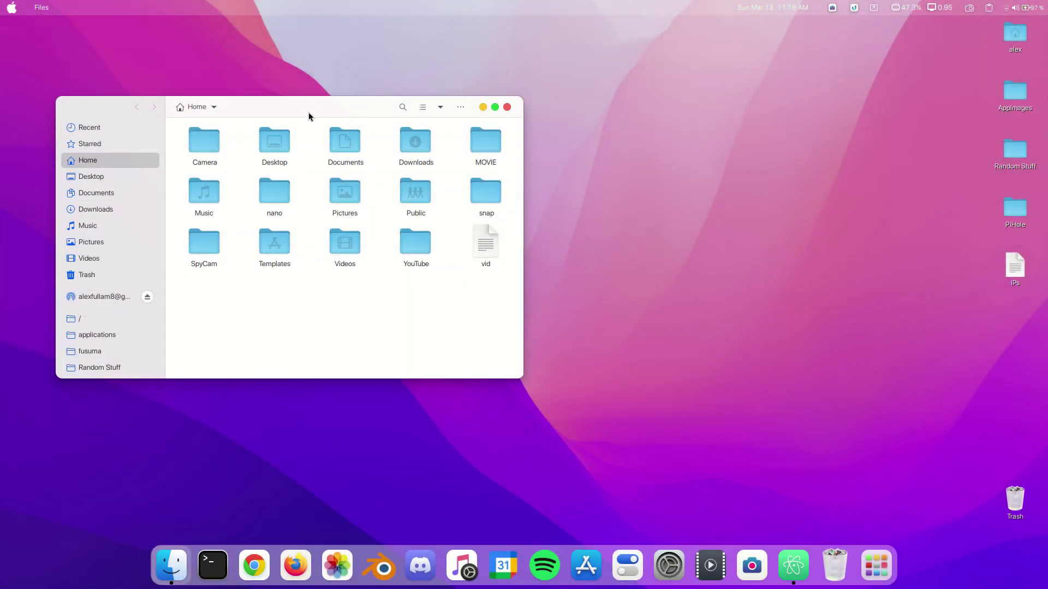
# Step: Move and lamp-minimize the Files window, then show About My System and minimize Settings
pyautogui.moveTo(308, 116); pyautogui.dragTo(446, 121)
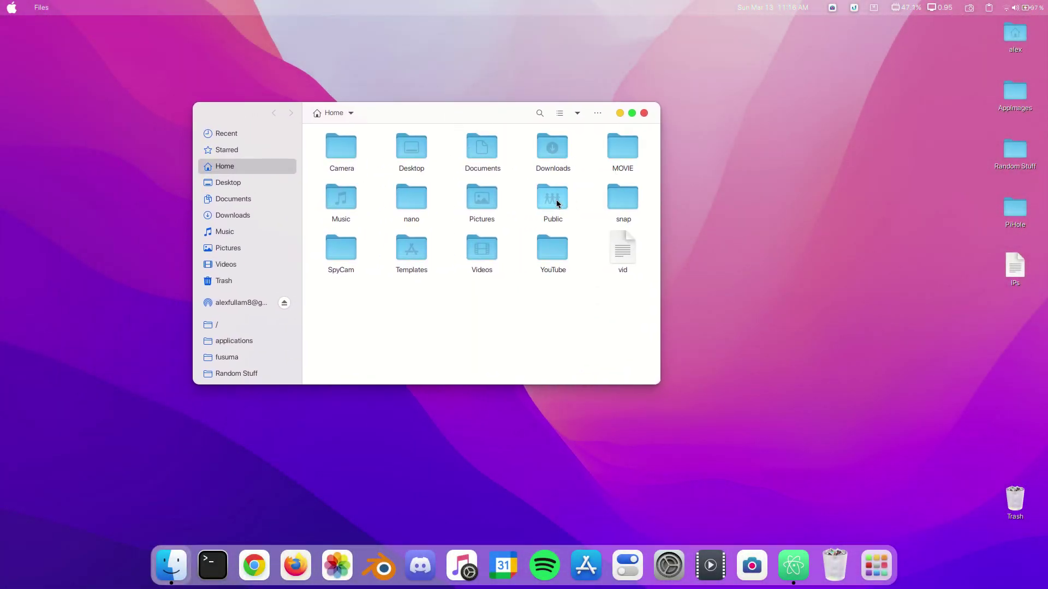
pyautogui.click(620, 113)
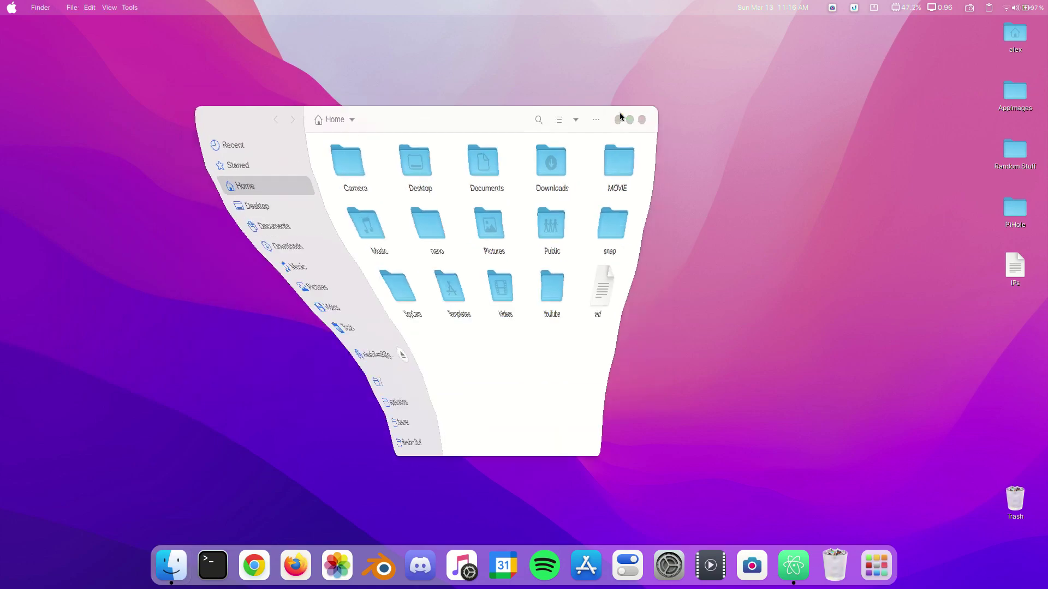
pyautogui.click(13, 8)
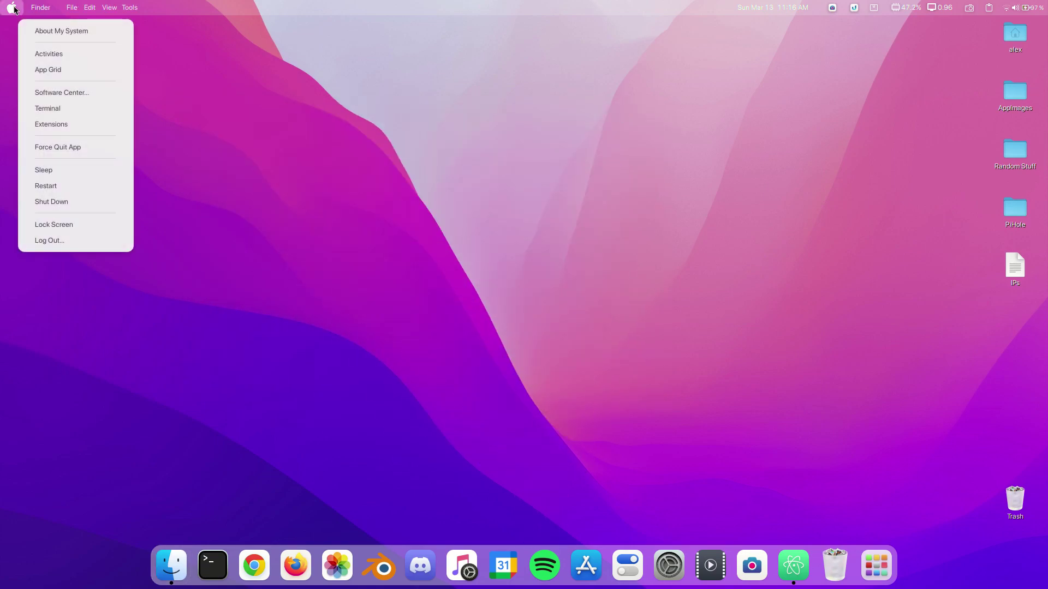
pyautogui.click(46, 33)
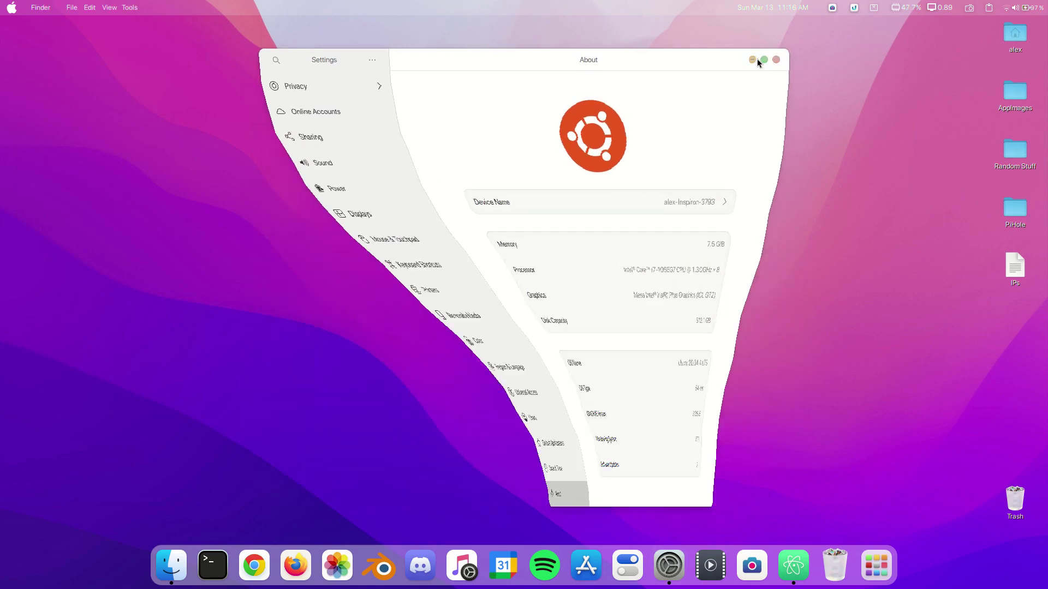
pyautogui.click(757, 60)
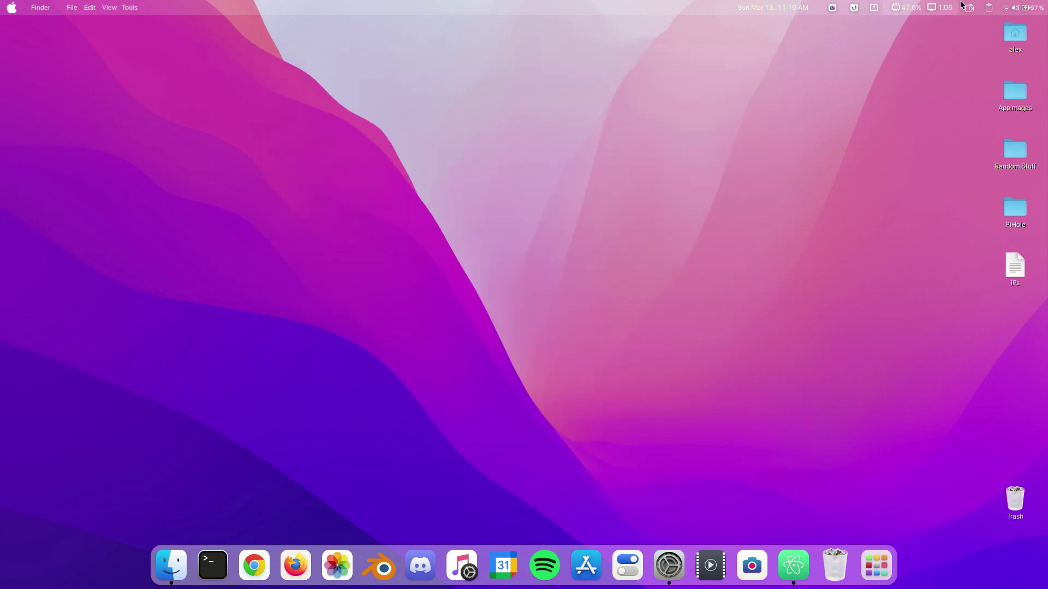
# Step: Open the system status menu and expand the Wi-Fi and Bluetooth options
pyautogui.click(1016, 8)
pyautogui.click(1017, 73)
pyautogui.click(1015, 74)
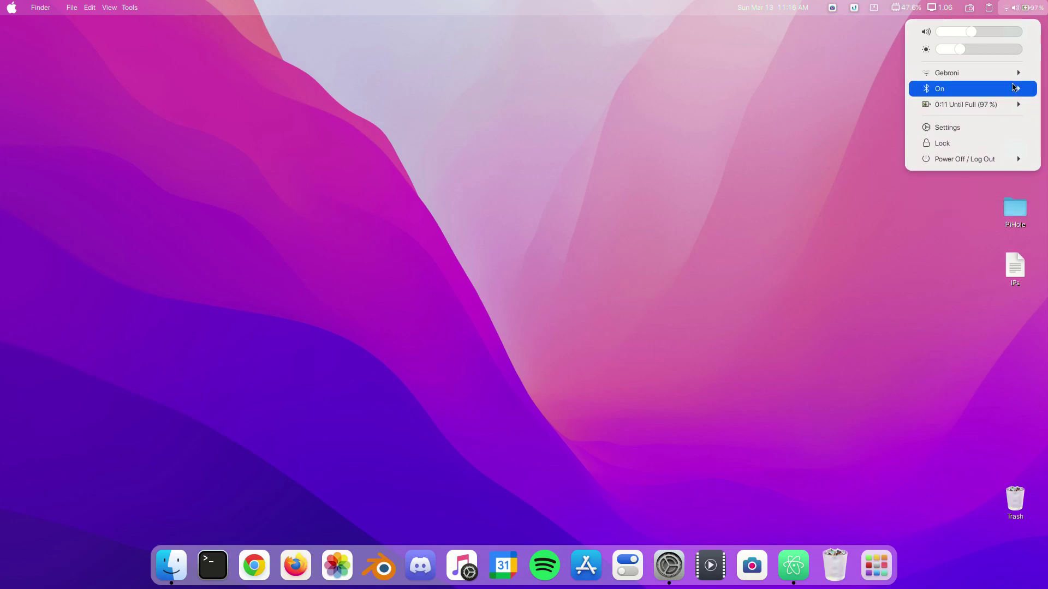
pyautogui.click(1012, 94)
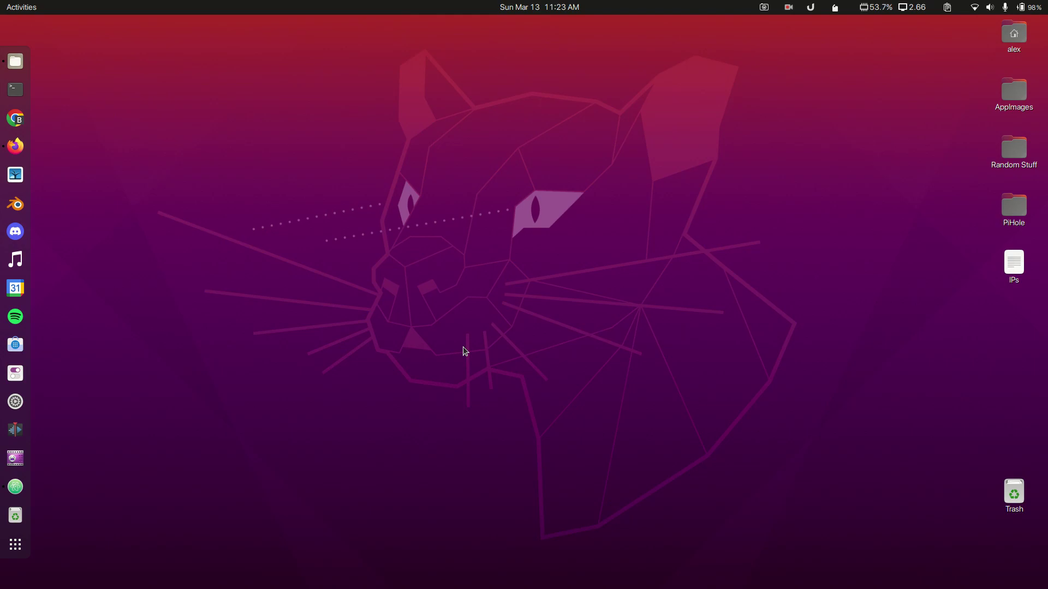
# Step: Run sudo apt install gnome-tweak-tool gnome-shell-extensions chrome-gnome-shell in a terminal, then exit it
pyautogui.hotkey('ctrl', 'alt', 't')
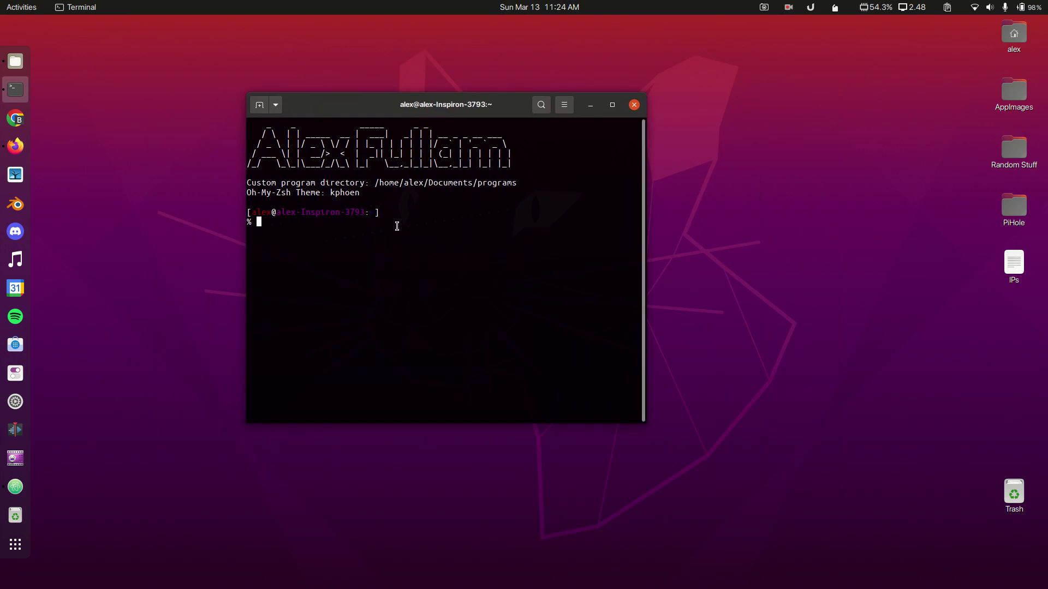
pyautogui.write('sudo apt ')
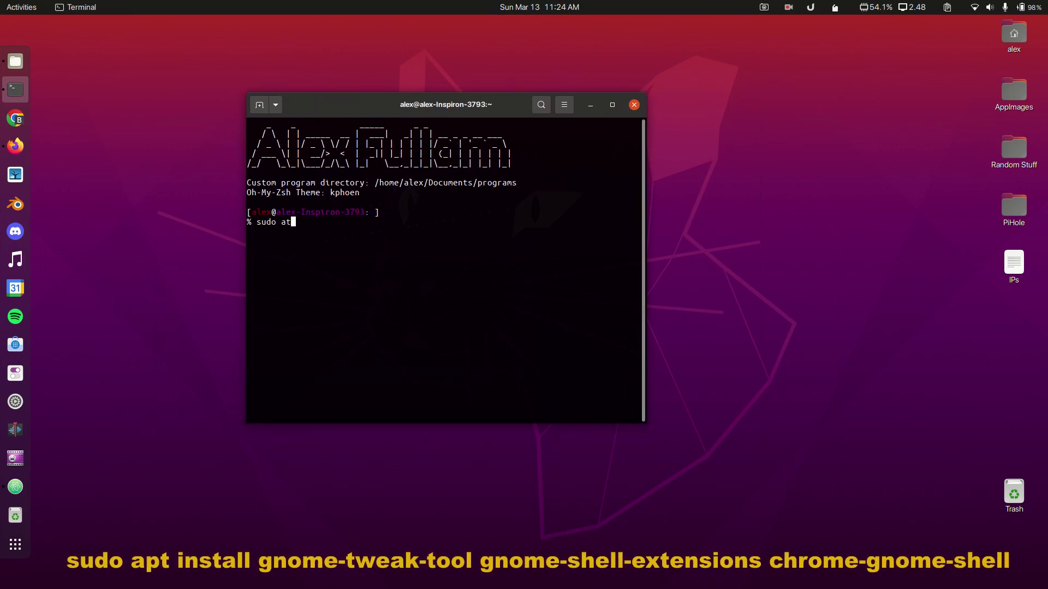
pyautogui.write('install gn')
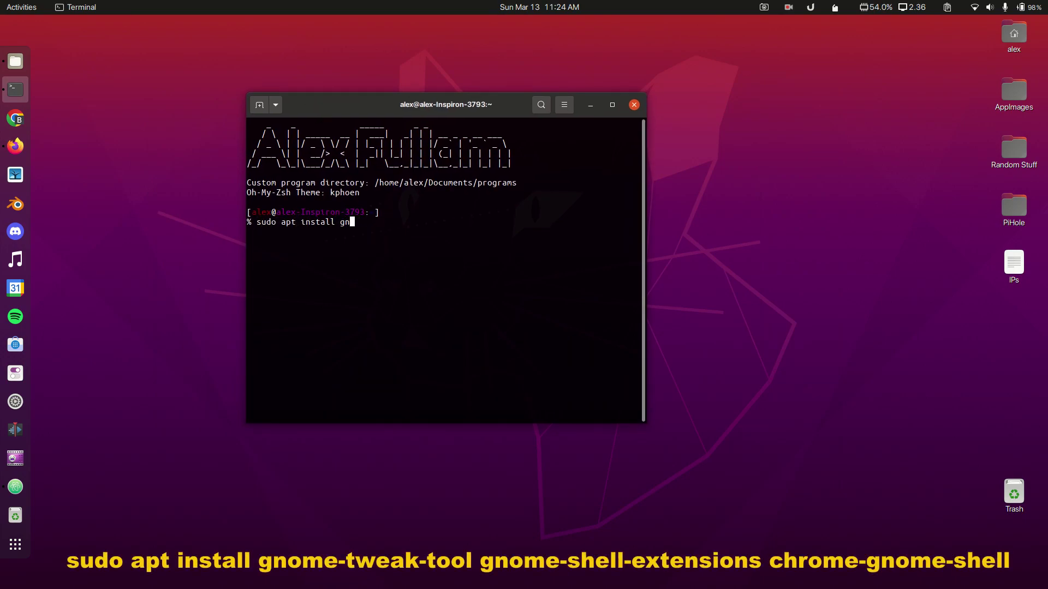
pyautogui.write('meome-tweak-tool gnome-shell')
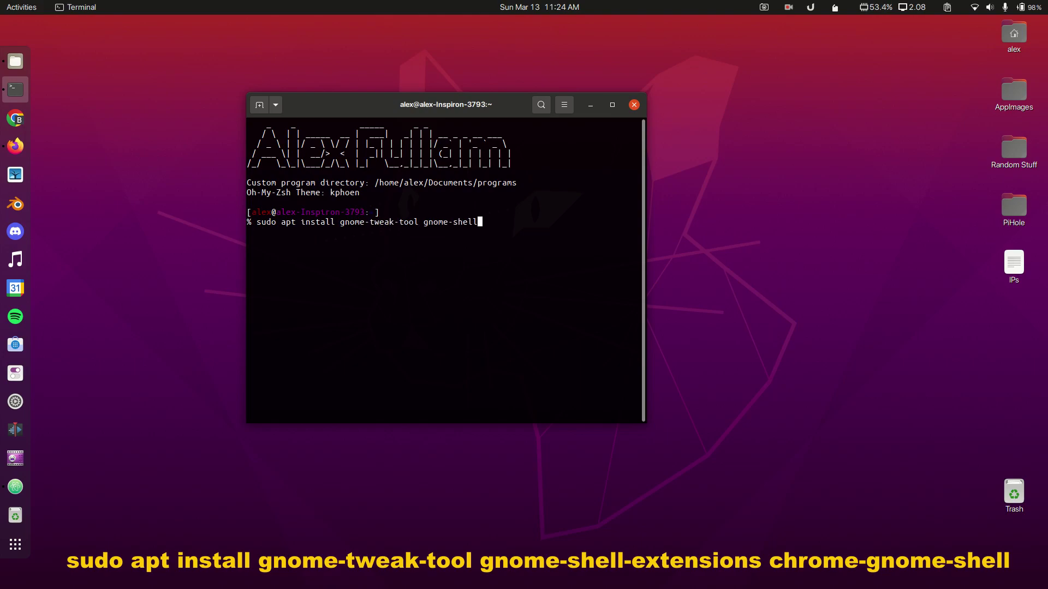
pyautogui.press('Tab')
pyautogui.write('-extension')
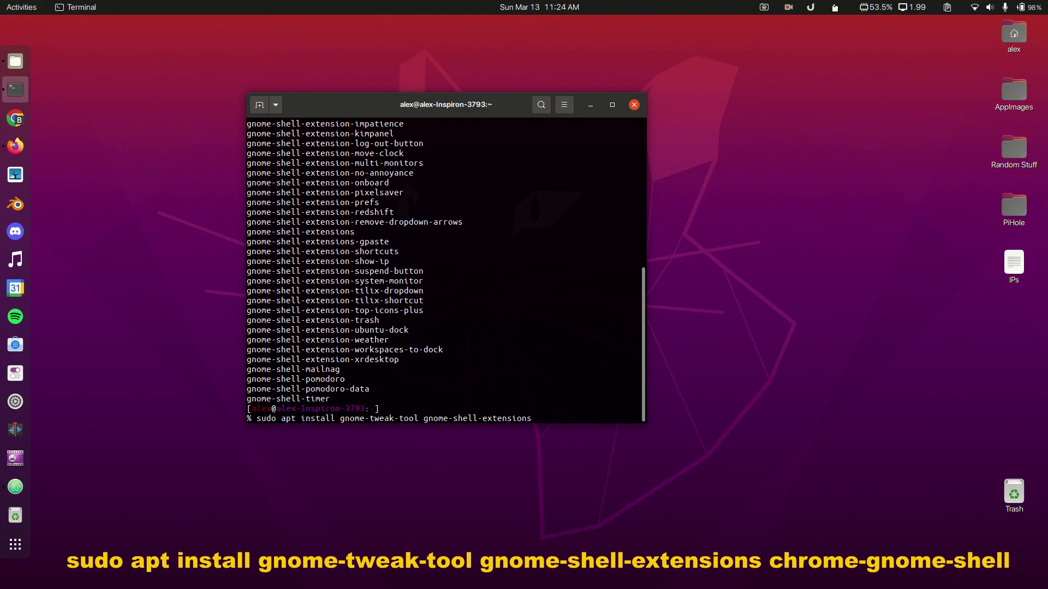
pyautogui.write('s chrome-gnome-sh')
pyautogui.write('ell')
pyautogui.press('Return')
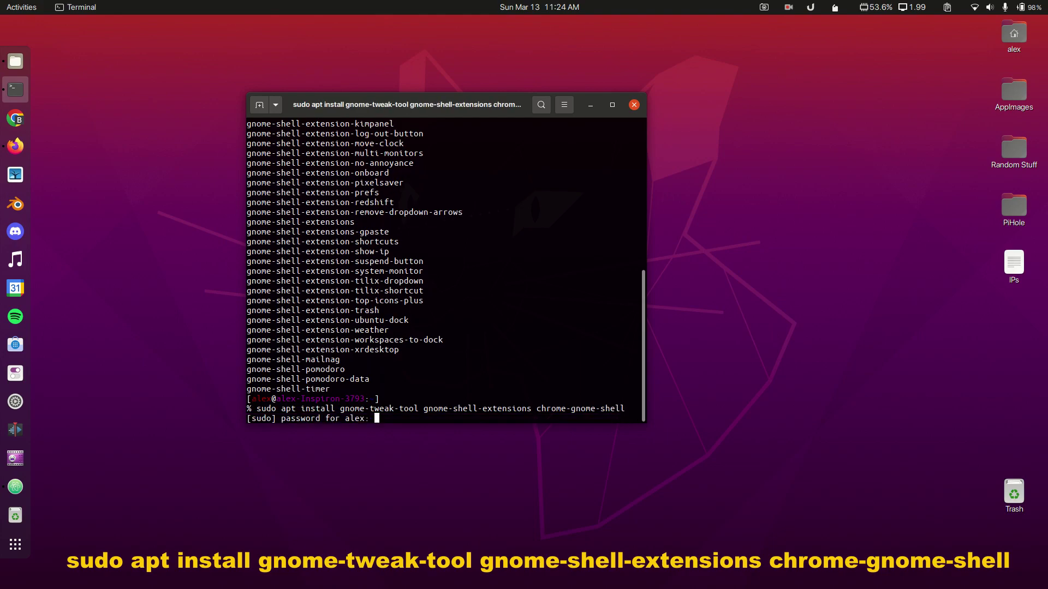
pyautogui.press('Return')
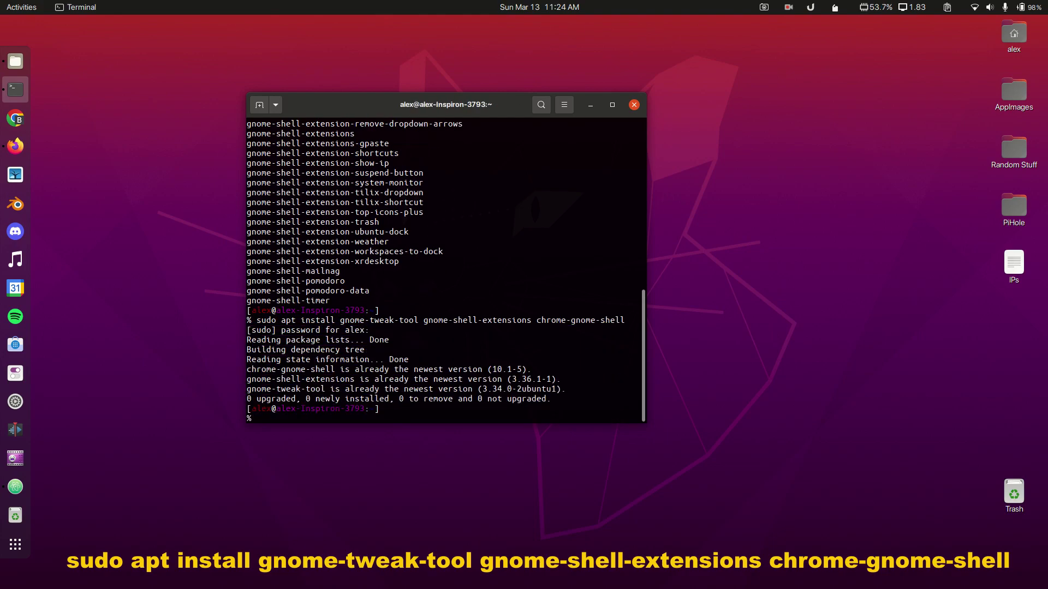
pyautogui.write('exit')
pyautogui.press('Return')
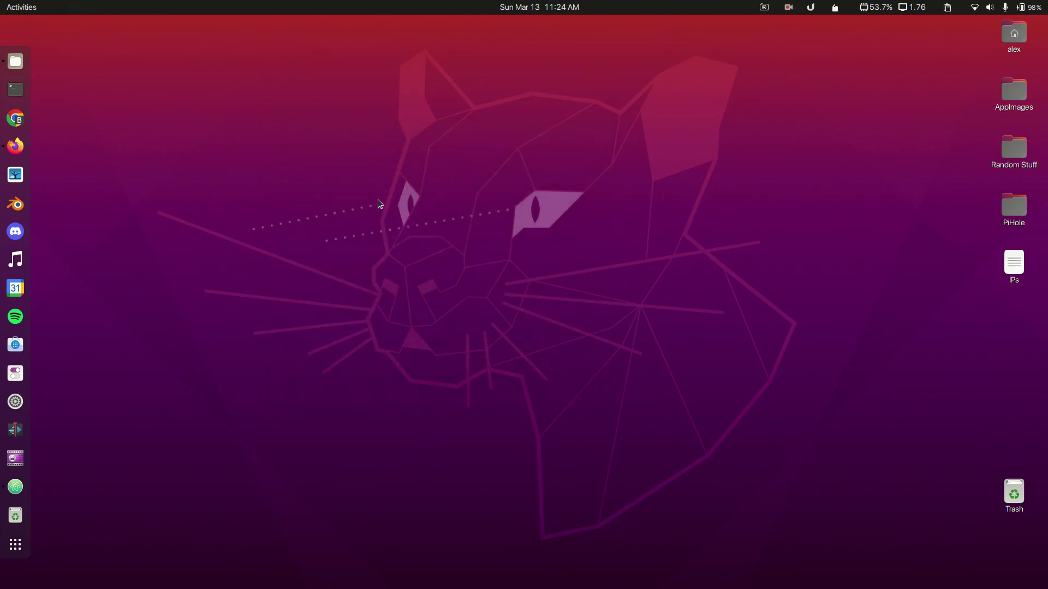
# Step: Download WhiteSur-light.tar.xz from the gnome-look WhiteSur Gtk Theme page and open its download folder
pyautogui.click(15, 146)
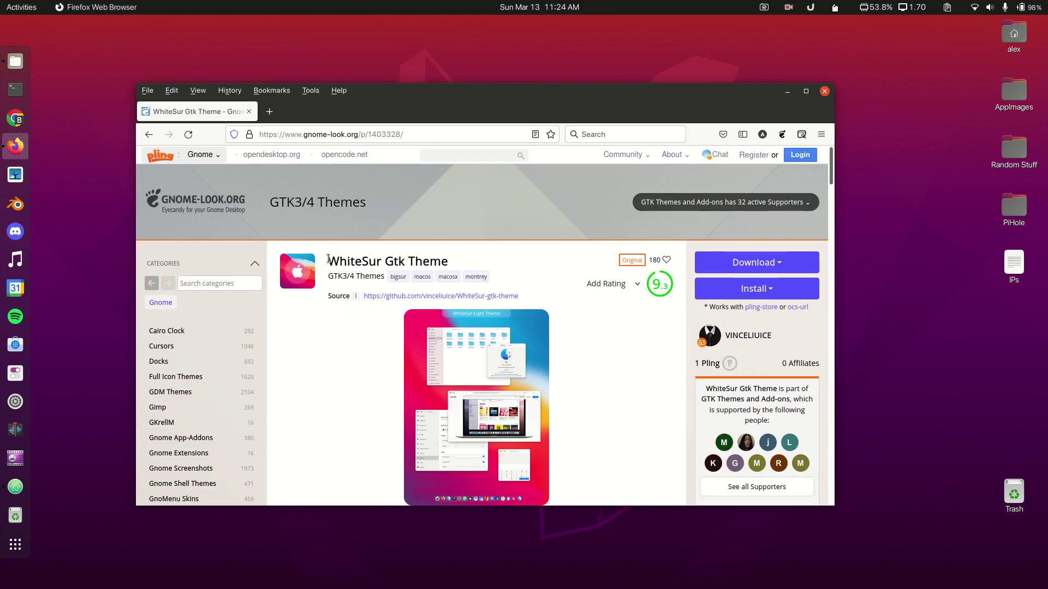
pyautogui.moveTo(329, 264); pyautogui.dragTo(448, 266)
pyautogui.click(446, 254)
pyautogui.click(725, 271)
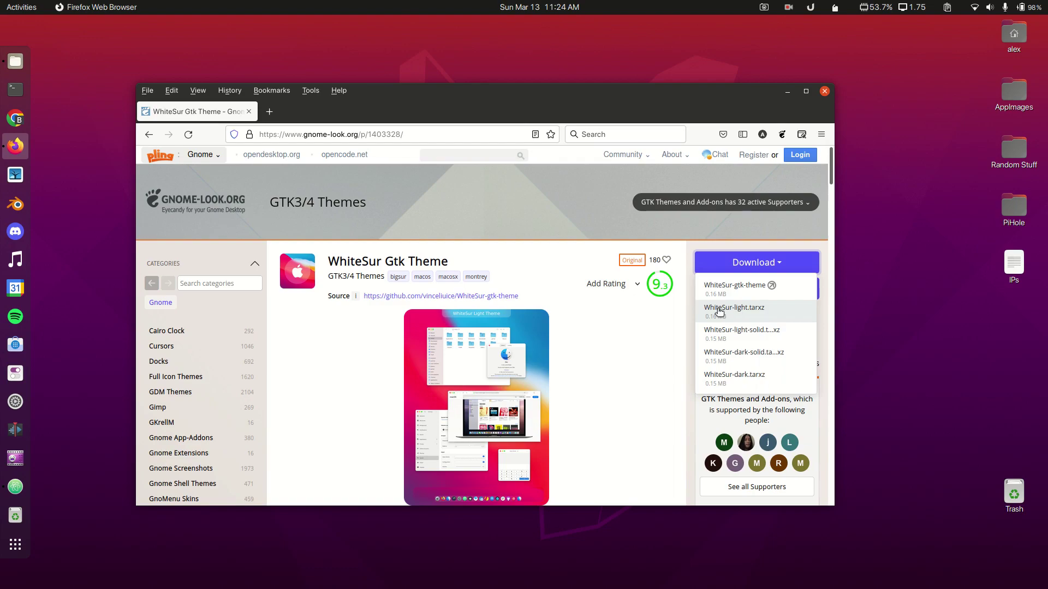
pyautogui.click(719, 312)
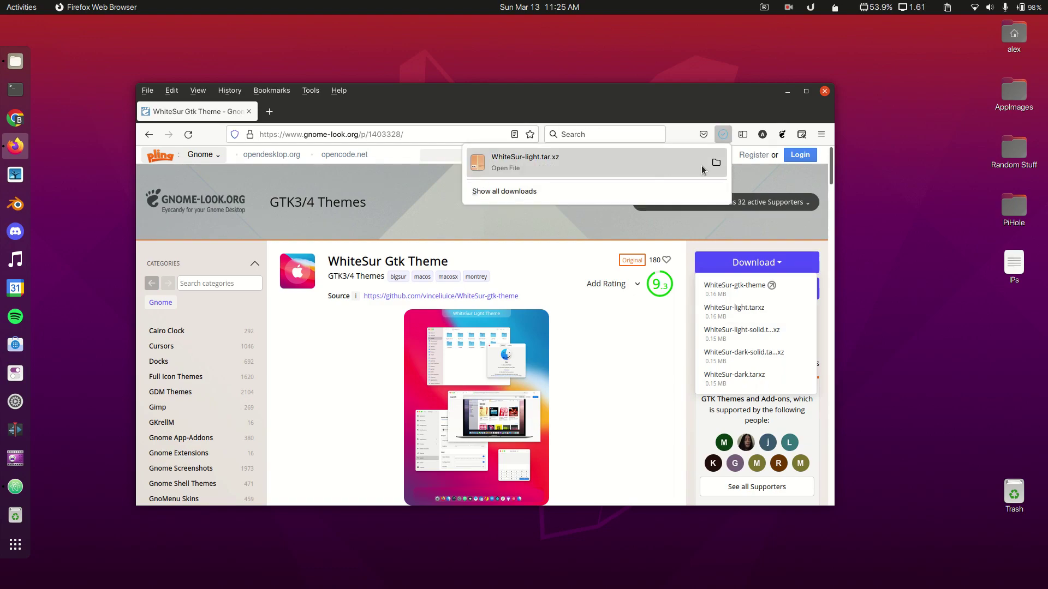
pyautogui.click(715, 163)
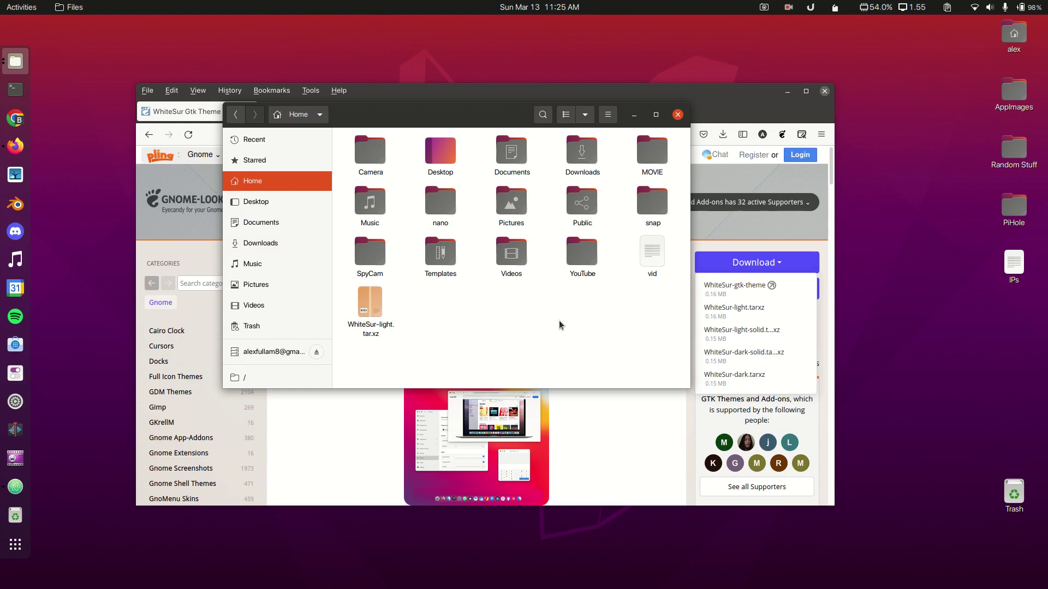
# Step: Try creating .themes and .icons folders in Home, cancelling each since they already exist
pyautogui.rightClick(555, 317)
pyautogui.click(579, 326)
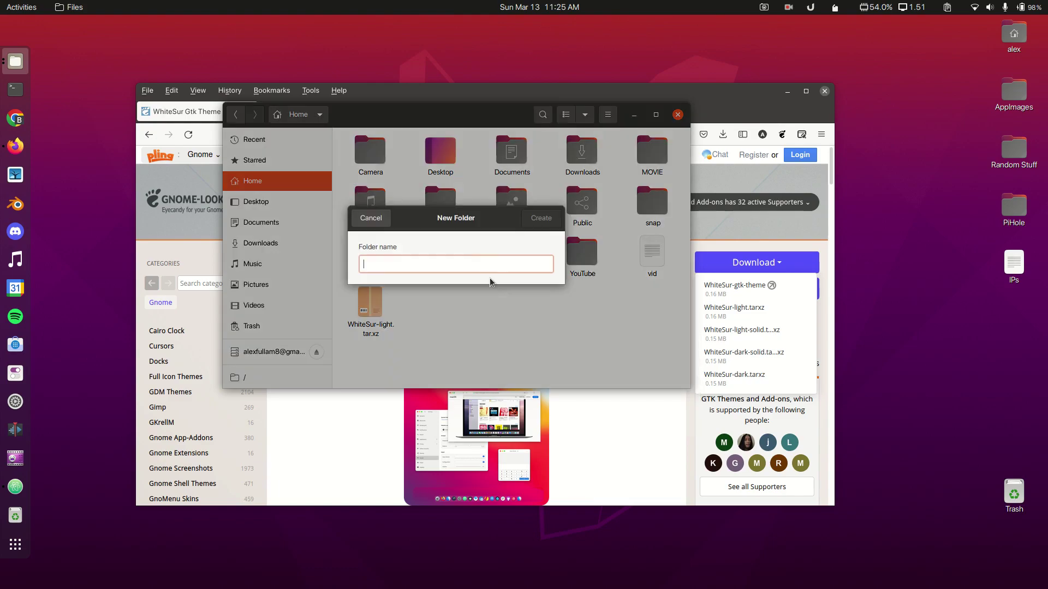
pyautogui.write('.themes')
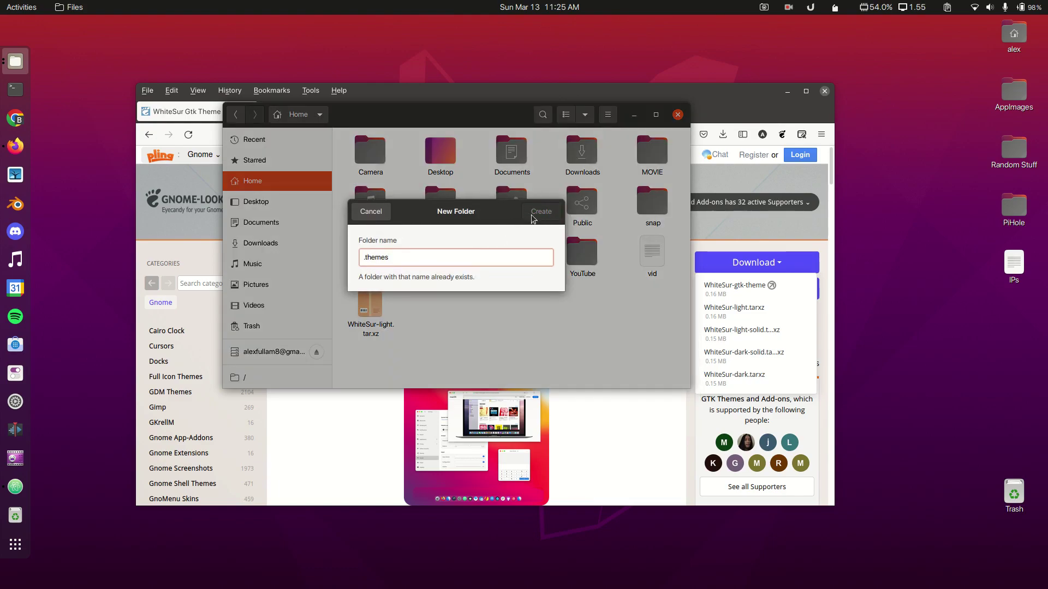
pyautogui.click(369, 211)
pyautogui.rightClick(472, 315)
pyautogui.click(473, 322)
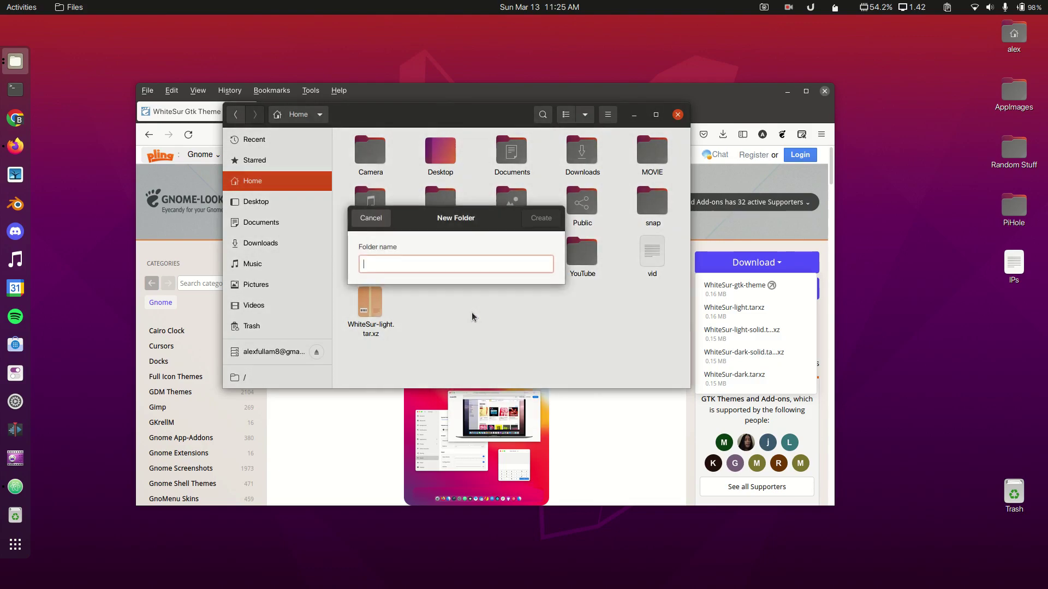
pyautogui.write('.icons')
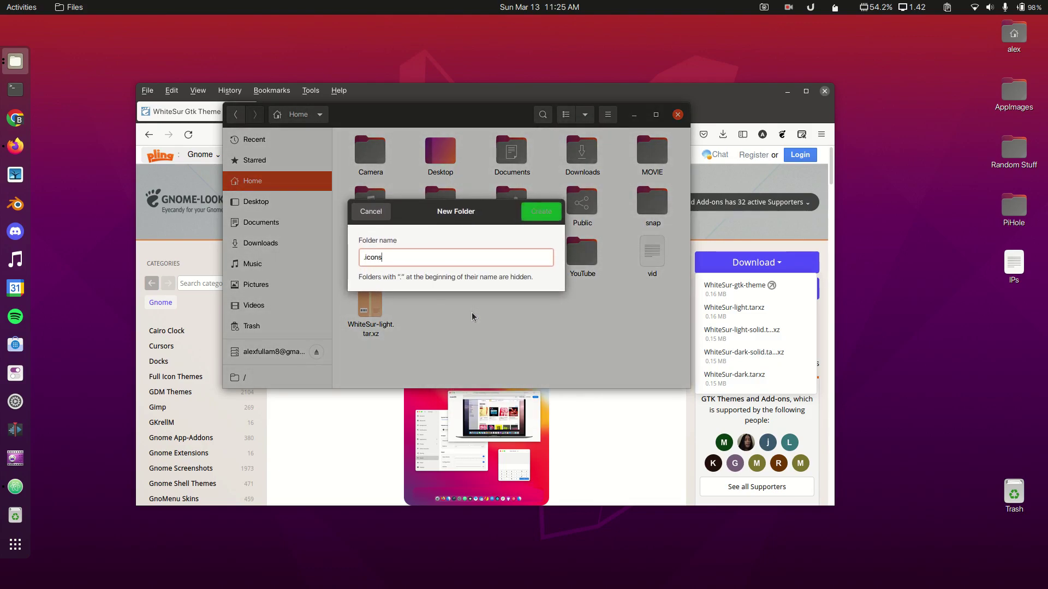
pyautogui.click(372, 211)
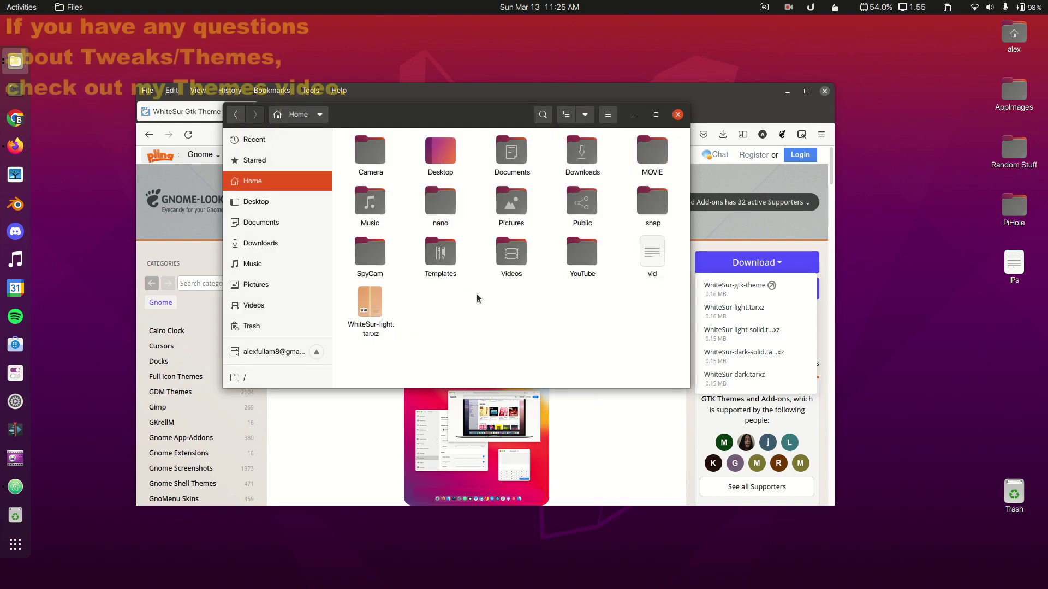
# Step: Briefly reveal the hidden folders in Home, then select the WhiteSur-light.tar.xz archive
pyautogui.hotkey('ctrl', 'h')
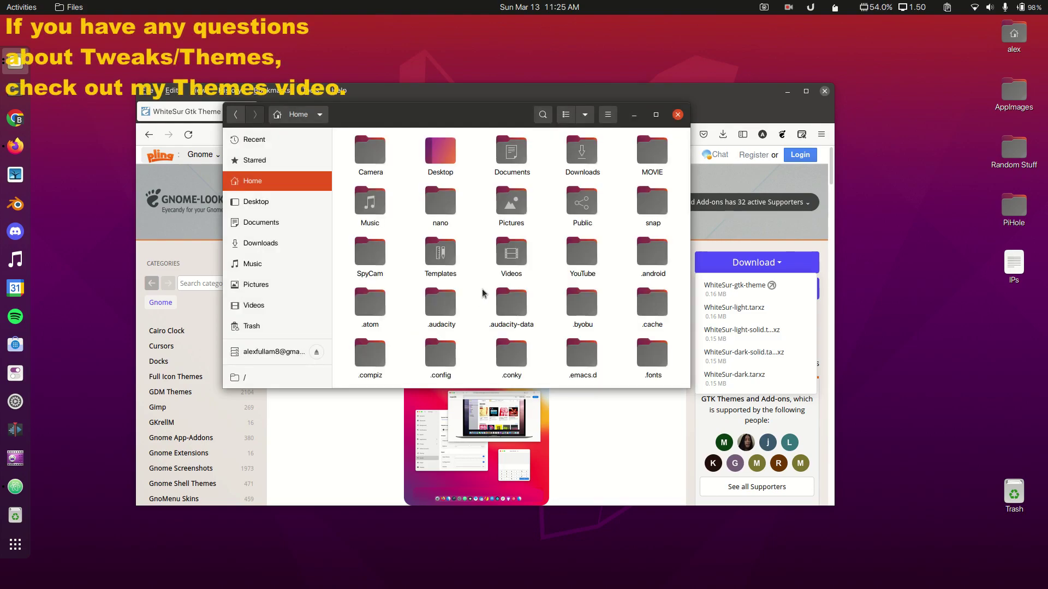
pyautogui.scroll(-5, 505, 297)
pyautogui.scroll(3, 504, 296)
pyautogui.scroll(2, 507, 299)
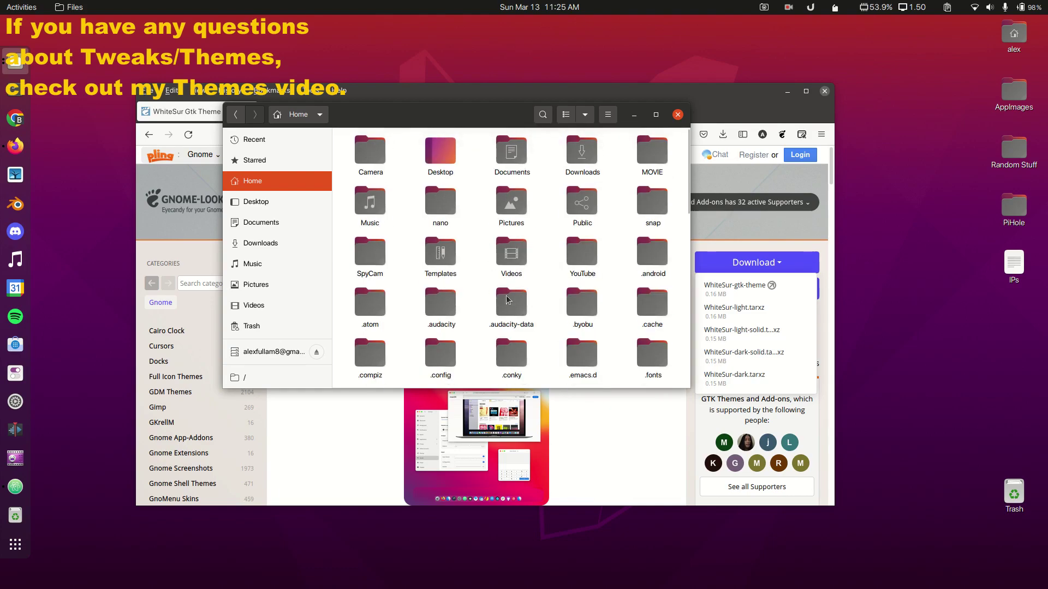
pyautogui.hotkey('ctrl', 'h')
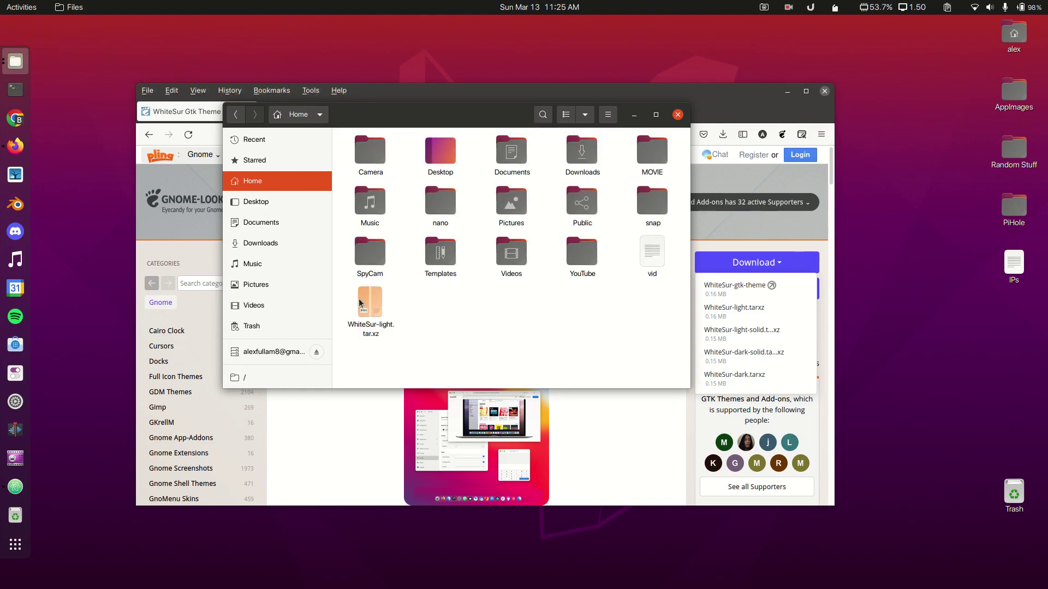
pyautogui.click(382, 302)
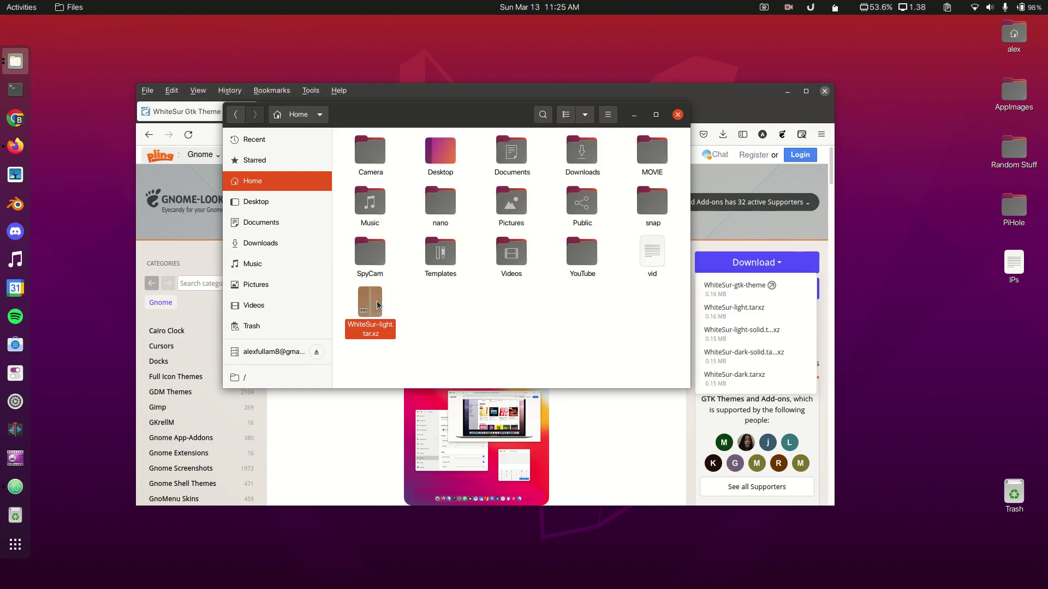
# Step: Go to the hidden .themes folder and paste the WhiteSur-light archive into it
pyautogui.click(464, 331)
pyautogui.hotkey('ctrl', 'l')
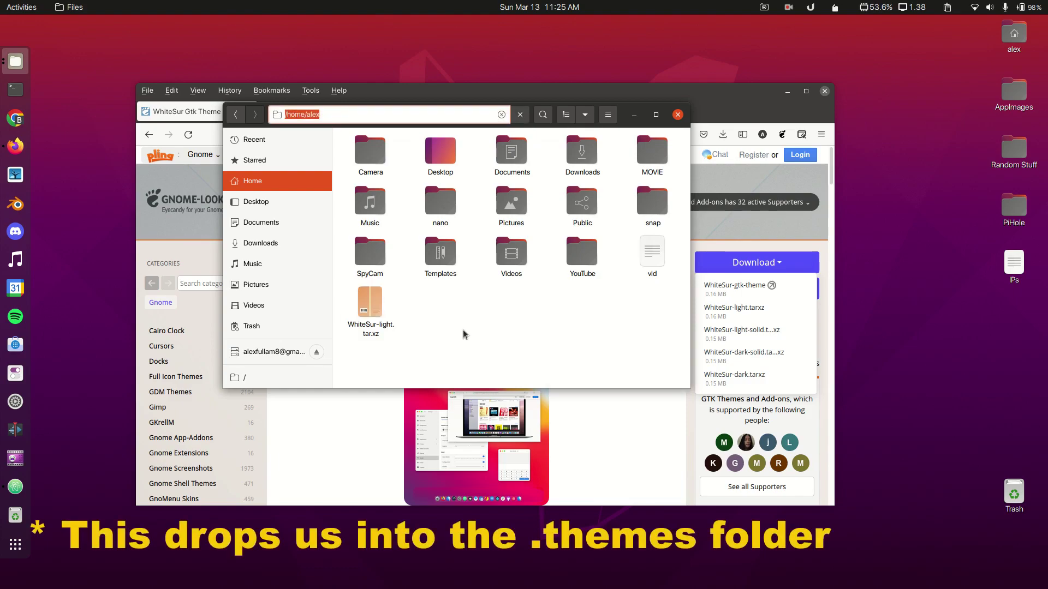
pyautogui.write('/themes')
pyautogui.press('Return')
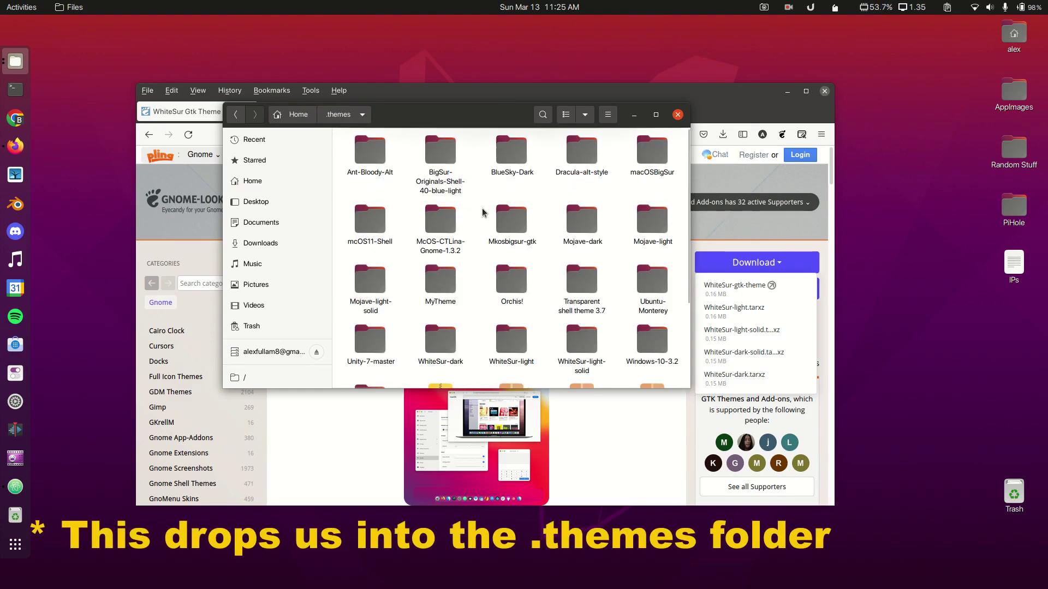
pyautogui.scroll(-4, 606, 248)
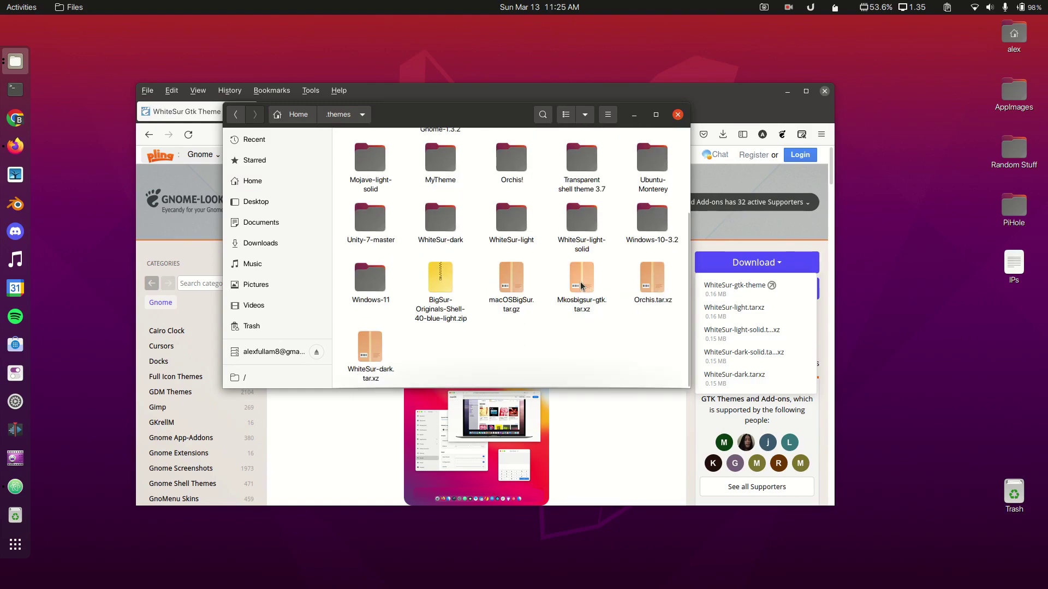
pyautogui.click(448, 350)
# Step: Extract the WhiteSur-light archive in .themes, delete the archive, and return to Home
pyautogui.click(483, 356)
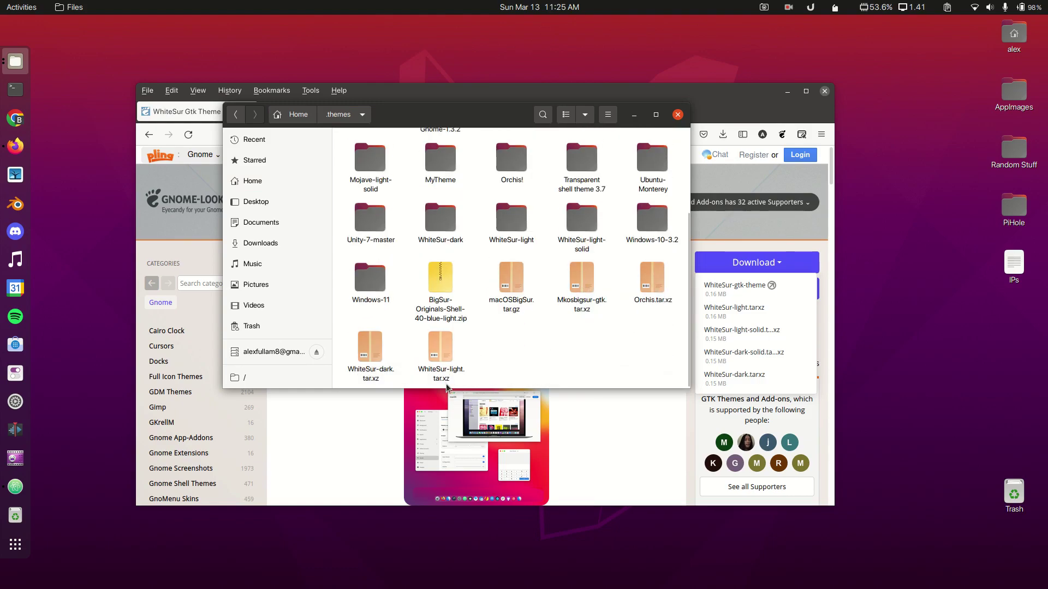
pyautogui.rightClick(435, 350)
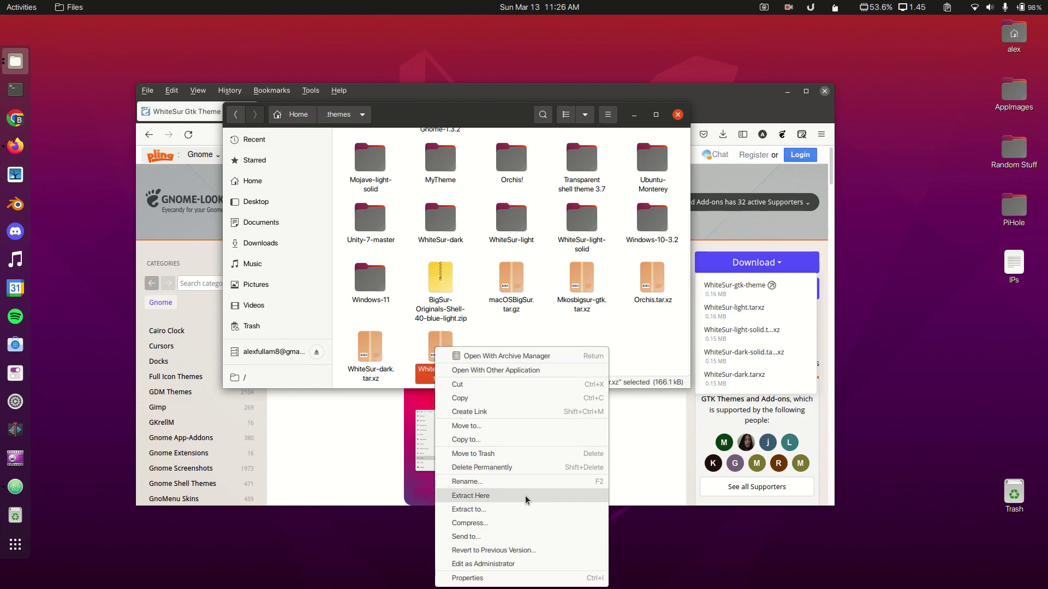
pyautogui.press('Escape')
pyautogui.press('Delete')
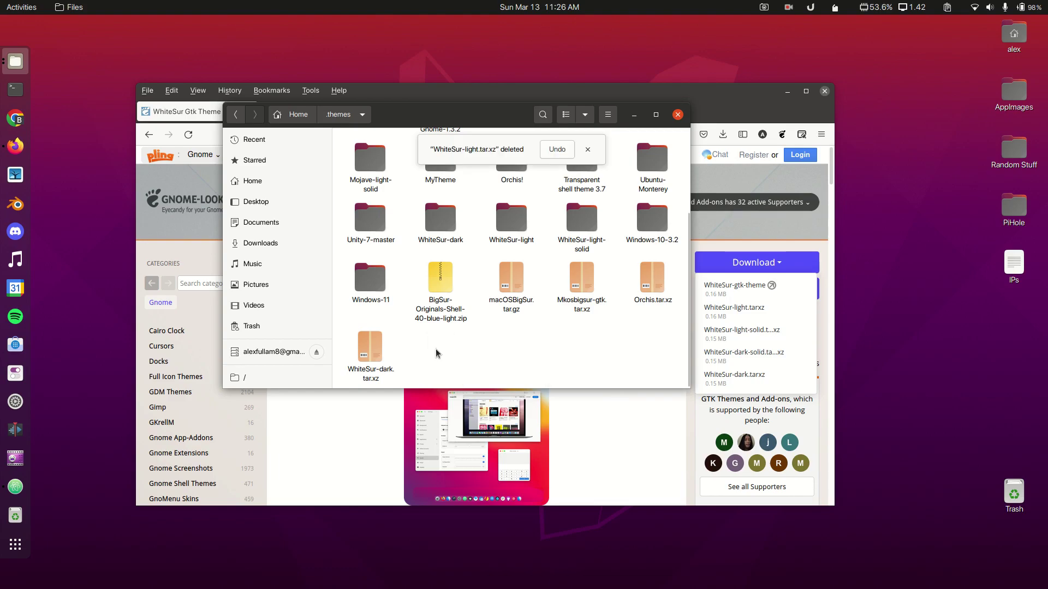
pyautogui.click(289, 185)
pyautogui.click(401, 319)
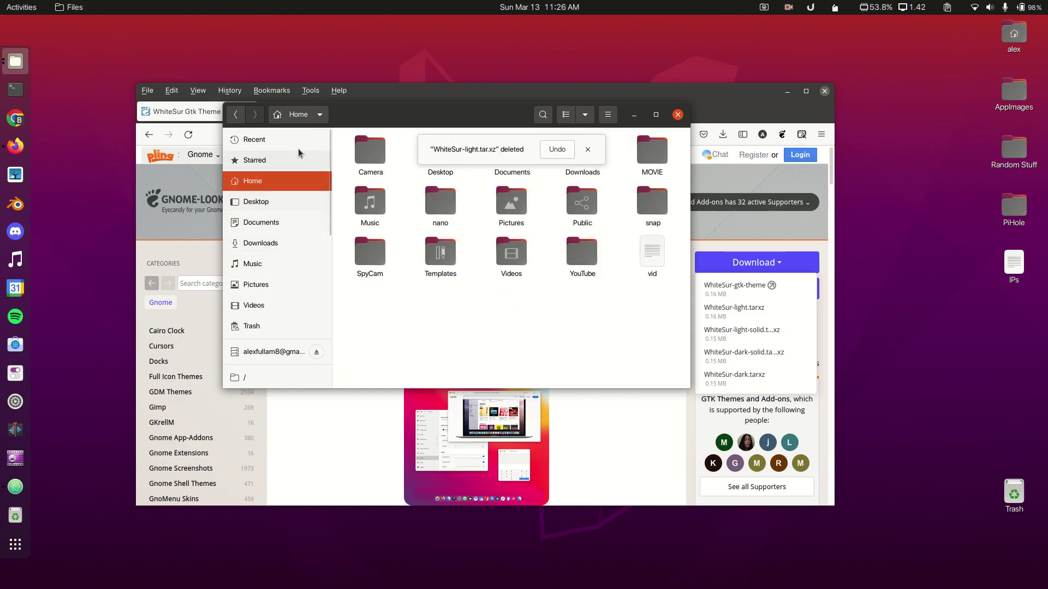
# Step: Load the macOS Big Sur cursors page in Firefox and view its download files
pyautogui.click(678, 115)
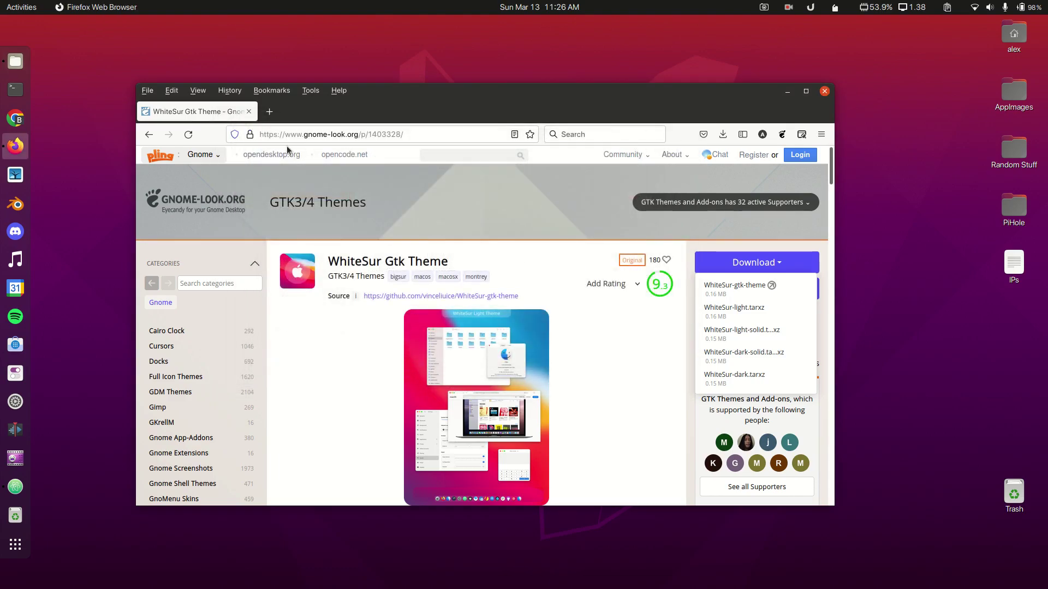
pyautogui.click(350, 134)
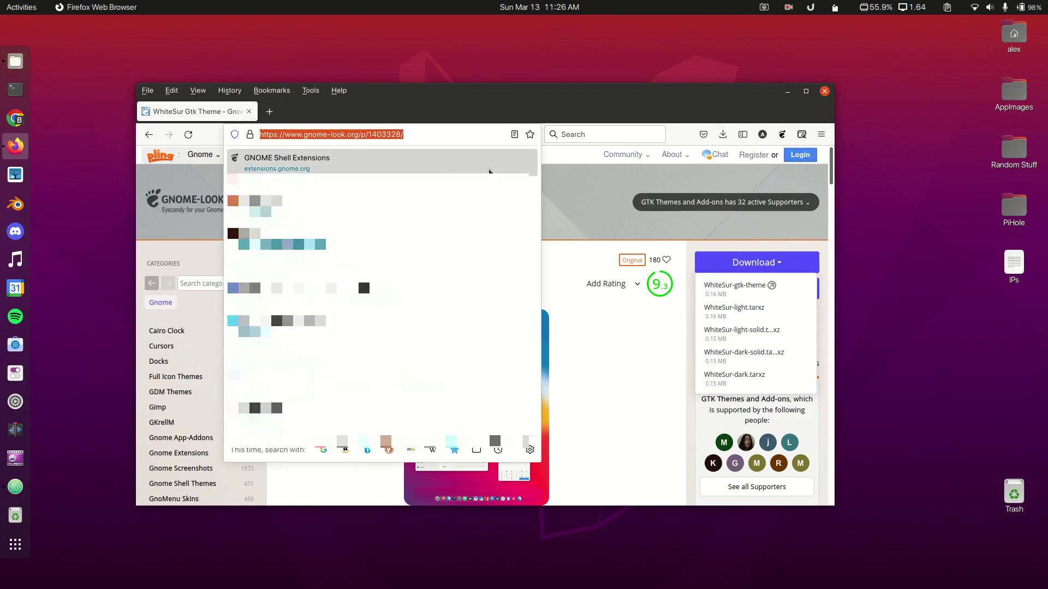
pyautogui.press('Return')
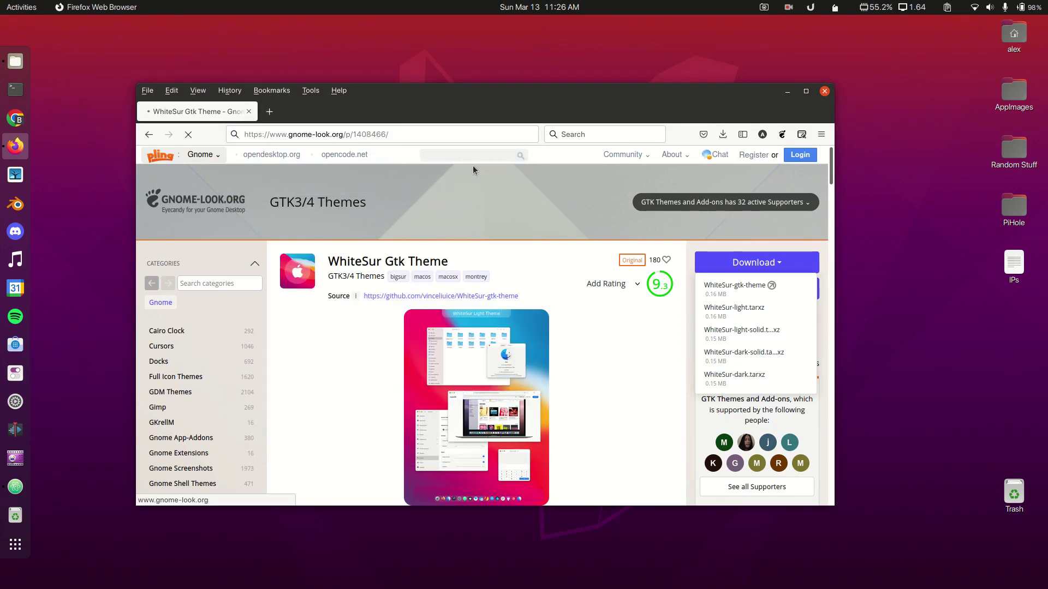
pyautogui.click(741, 264)
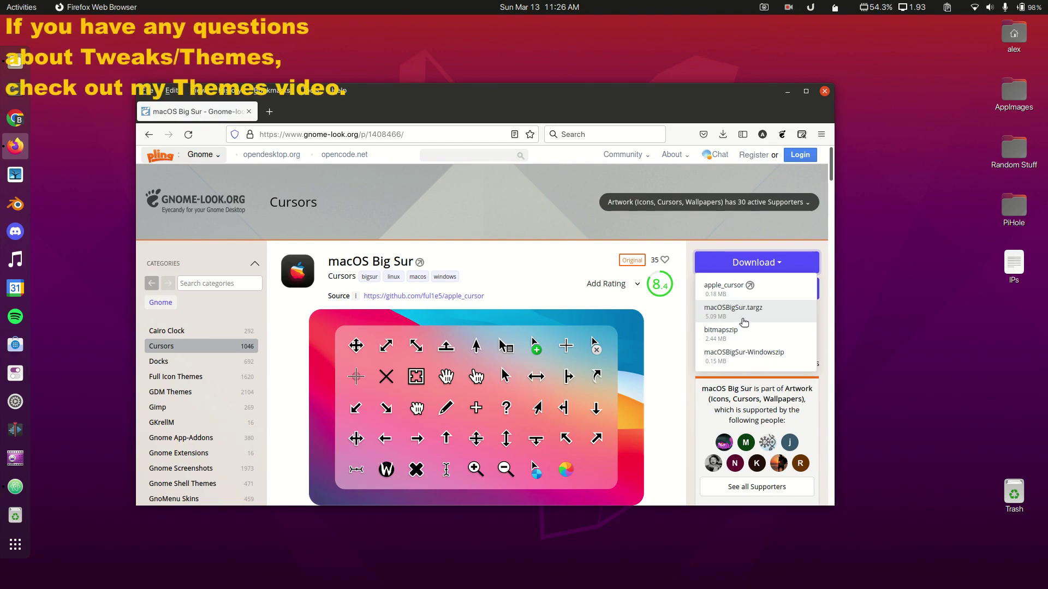
pyautogui.click(532, 254)
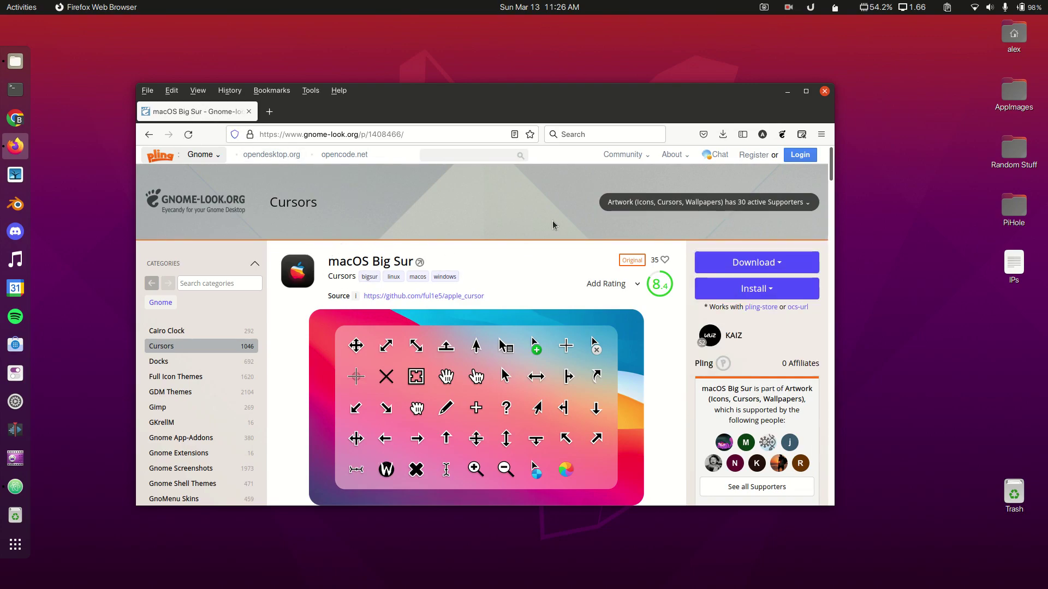
# Step: Paste the link to load the WhiteSur icon theme page
pyautogui.hotkey('ctrl', 'l')
pyautogui.write('https://www.gnome-look.org/p/1405756/')
pyautogui.press('Return')
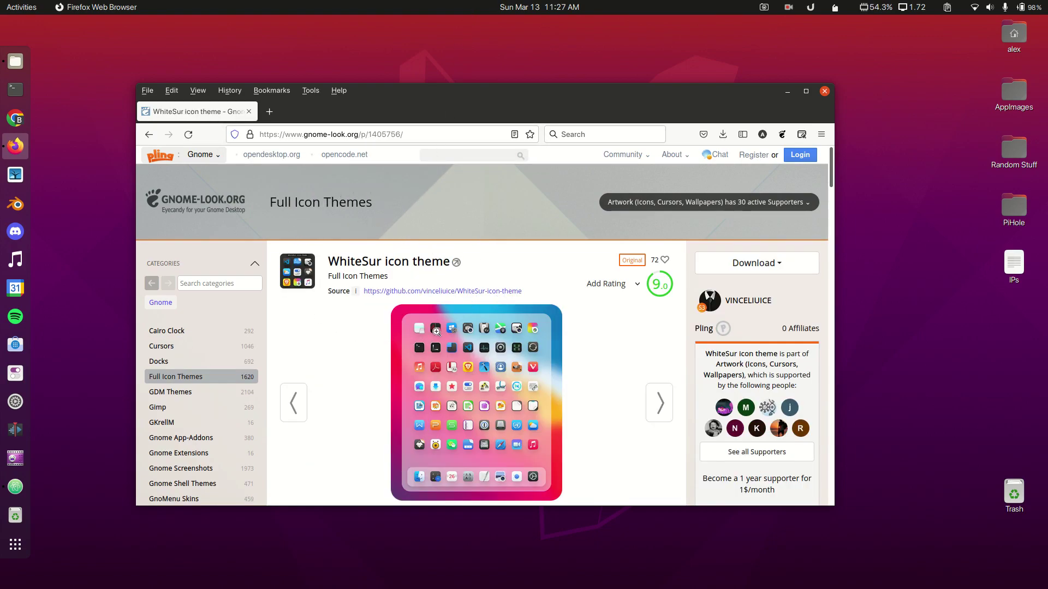
# Step: Load the WhiteSur Shell page and view its dark and light downloads
pyautogui.click(333, 134)
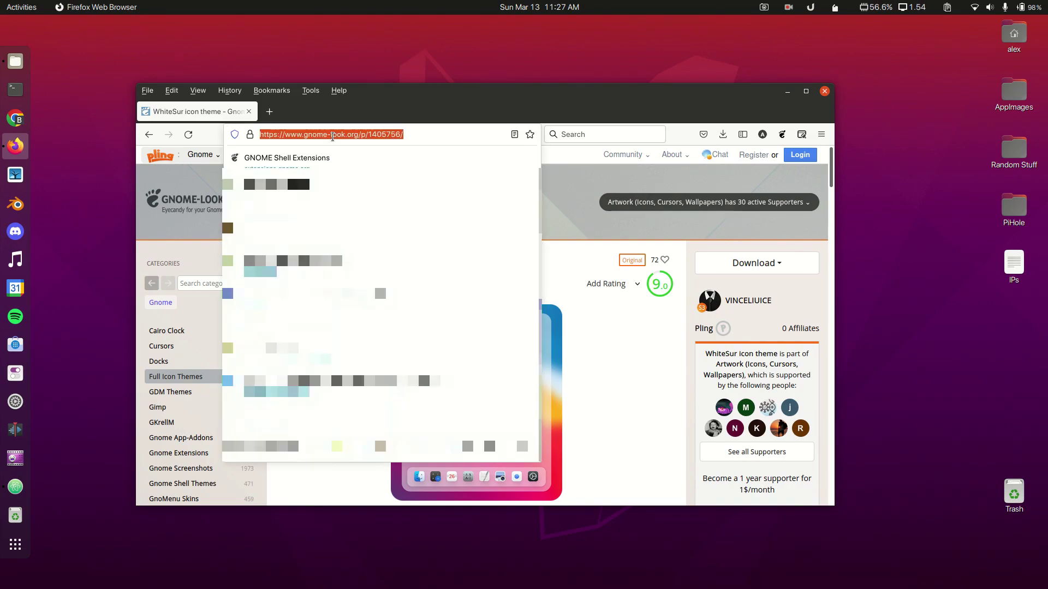
pyautogui.write('https://www.gnome-look.org/p/1403327/')
pyautogui.press('Return')
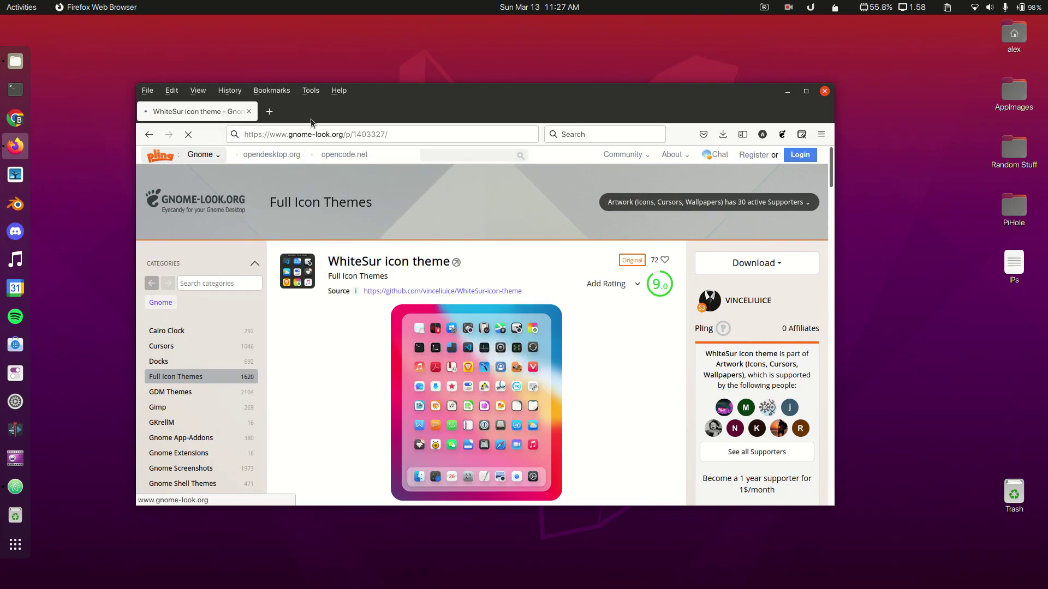
pyautogui.click(757, 262)
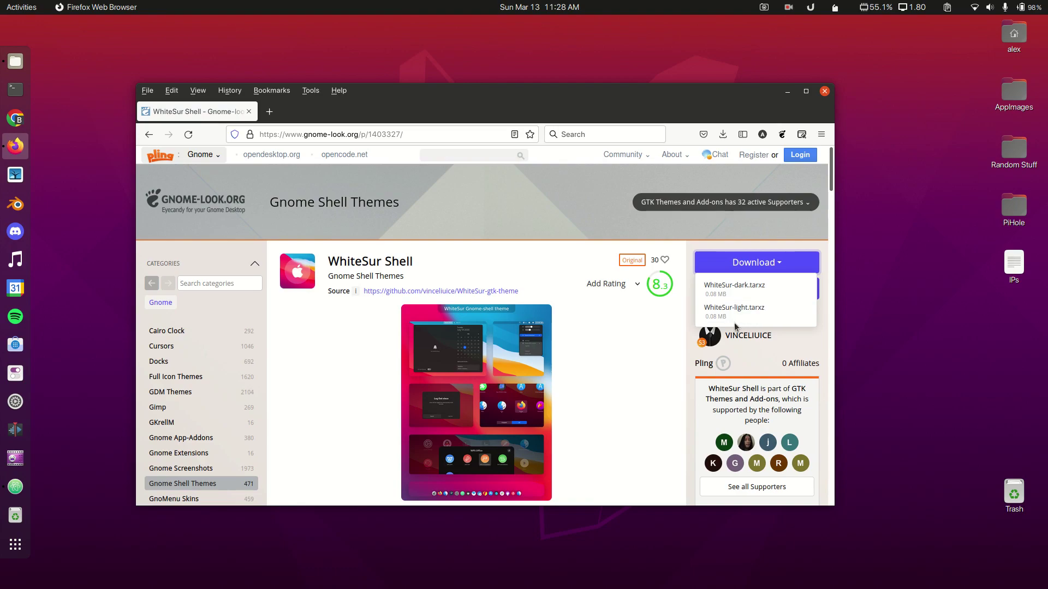
pyautogui.click(576, 234)
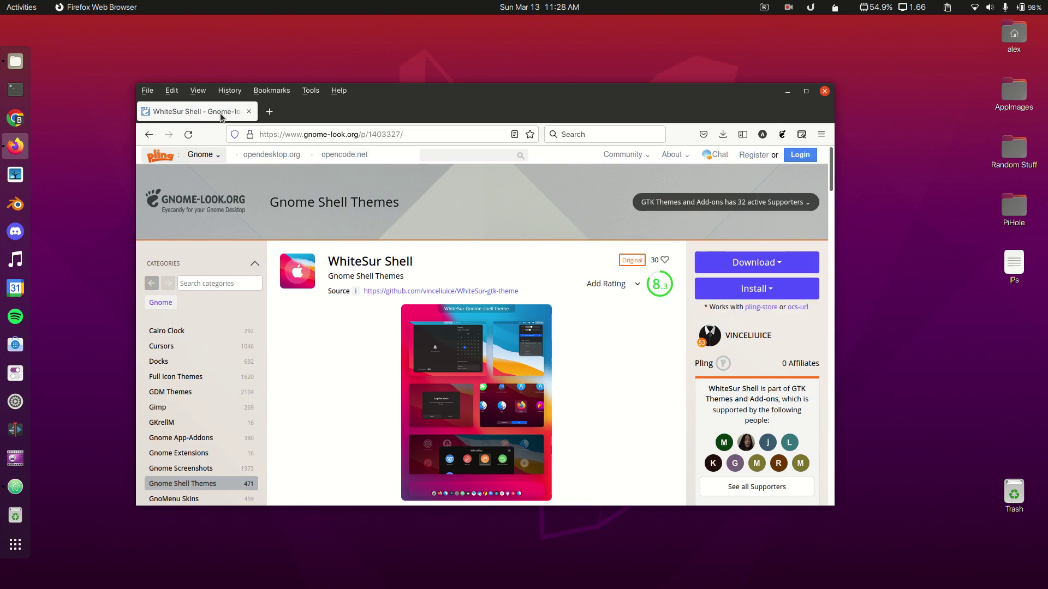
# Step: Close Firefox and, in Tweaks Appearance, set the Applications theme to WhiteSur-light
pyautogui.click(825, 91)
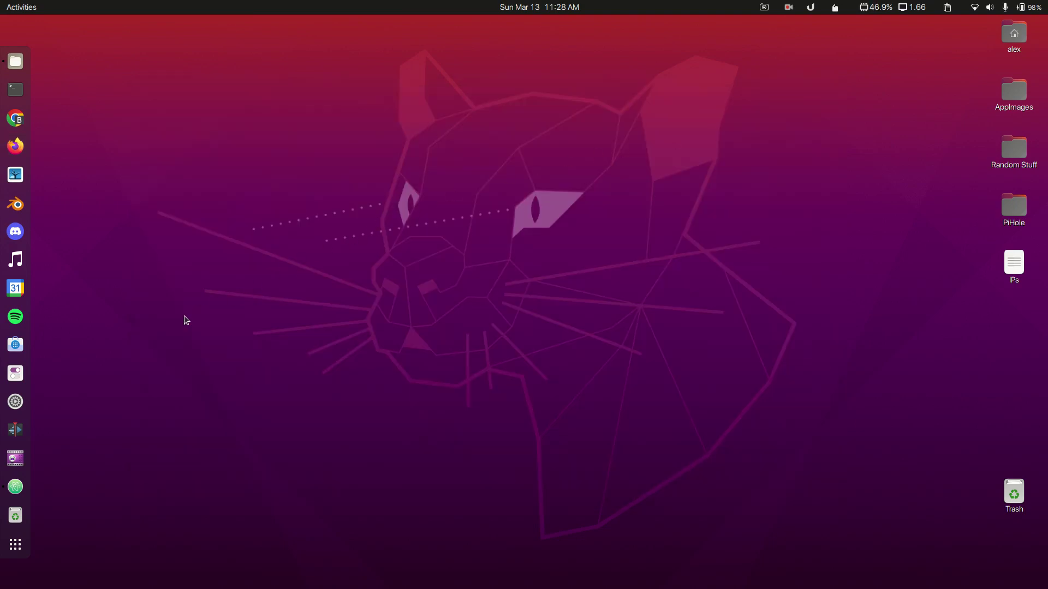
pyautogui.click(16, 373)
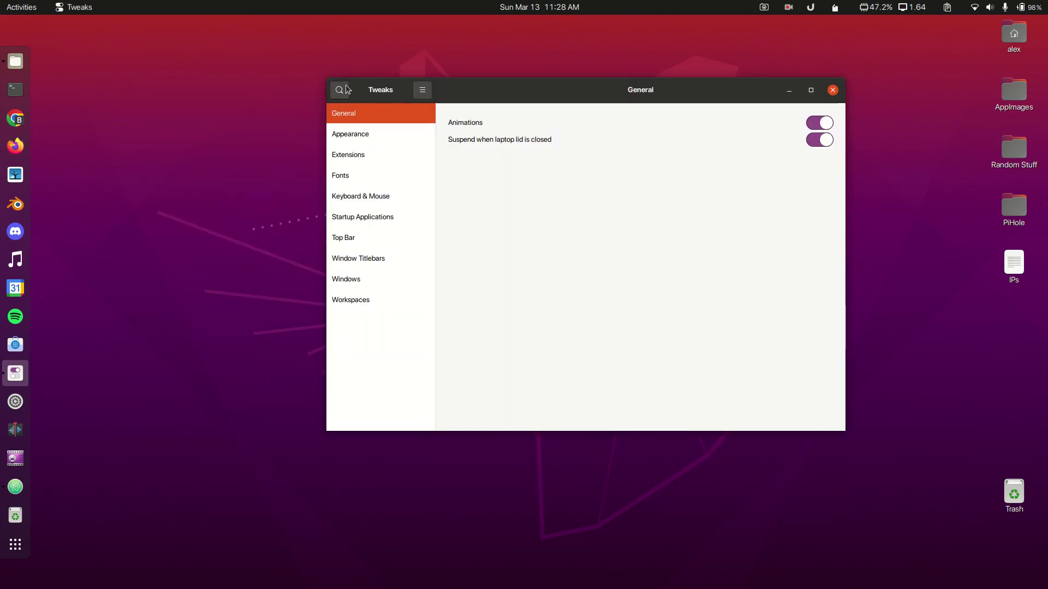
pyautogui.click(339, 136)
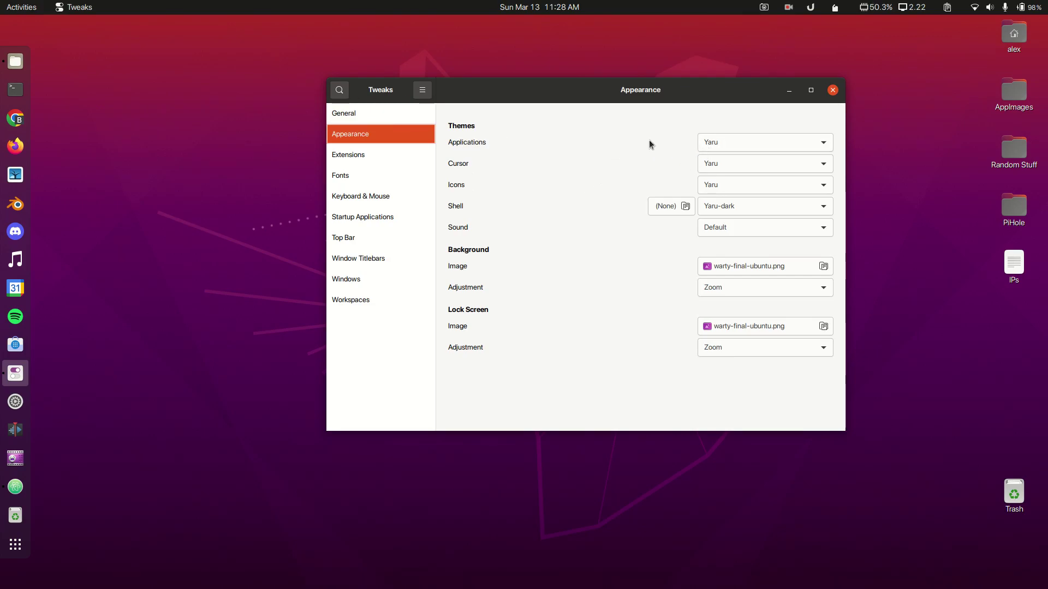
pyautogui.click(724, 141)
pyautogui.scroll(1, 723, 141)
pyautogui.scroll(5, 724, 148)
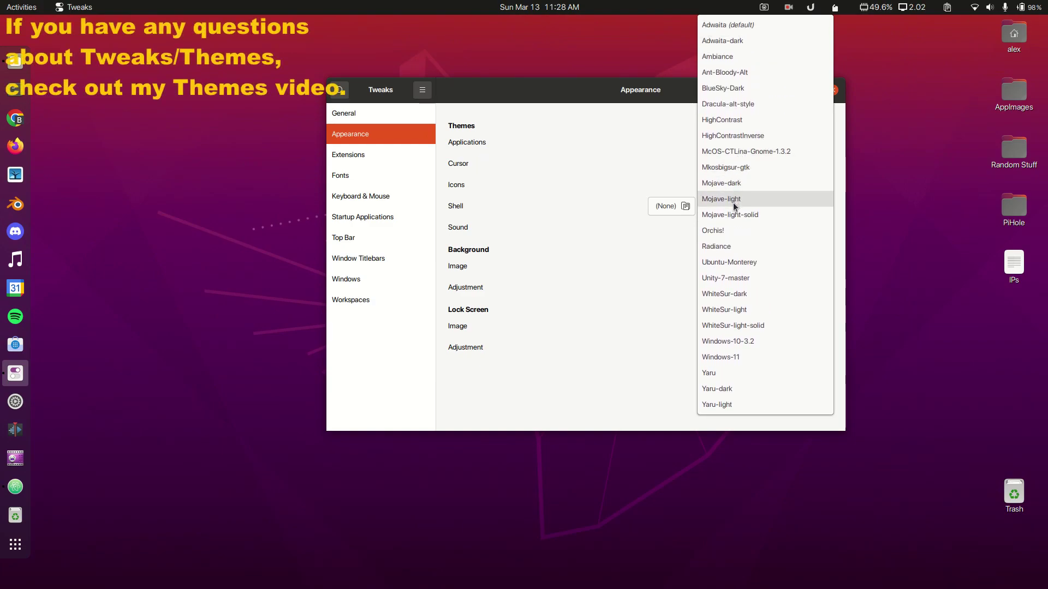
pyautogui.click(748, 310)
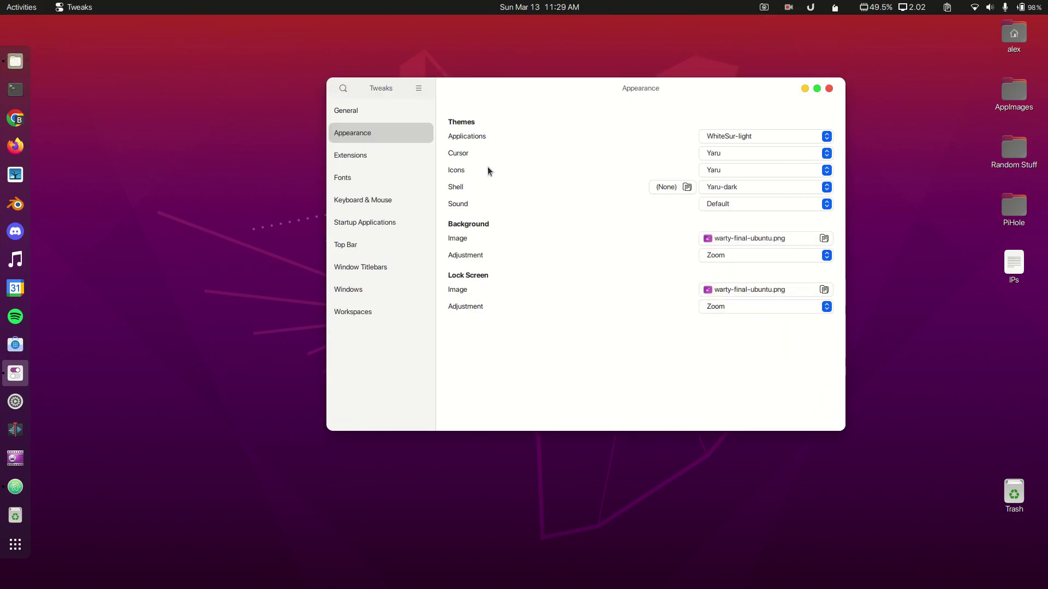
# Step: Set the Cursor theme to MacOSBigSur
pyautogui.click(723, 155)
pyautogui.click(742, 82)
pyautogui.moveTo(560, 89); pyautogui.dragTo(503, 71)
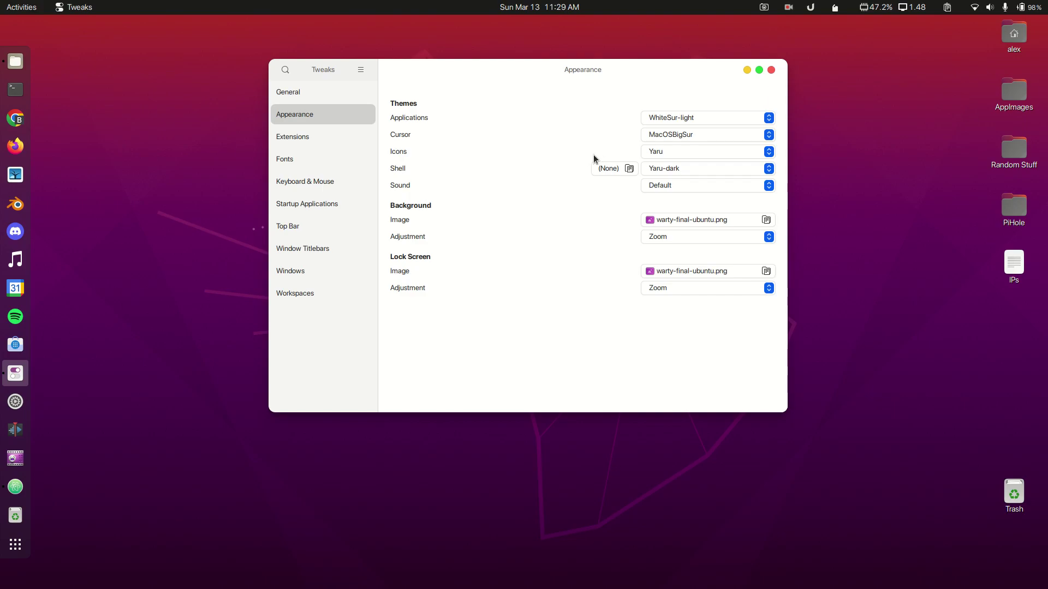
# Step: Set the Icons theme to WhiteSur in Tweaks Appearance
pyautogui.click(669, 153)
pyautogui.scroll(5, 671, 159)
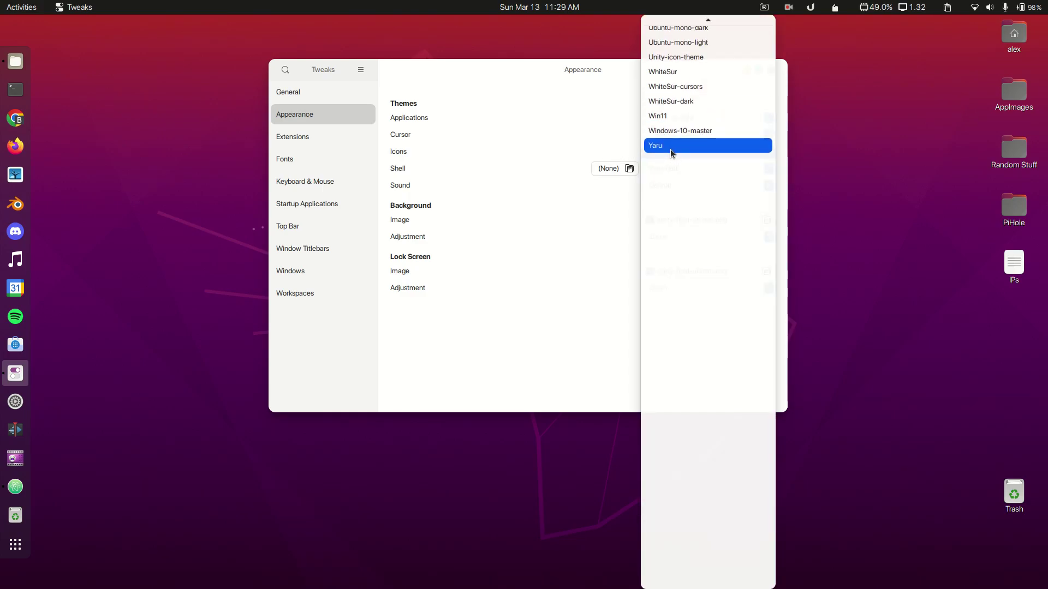
pyautogui.scroll(3, 671, 159)
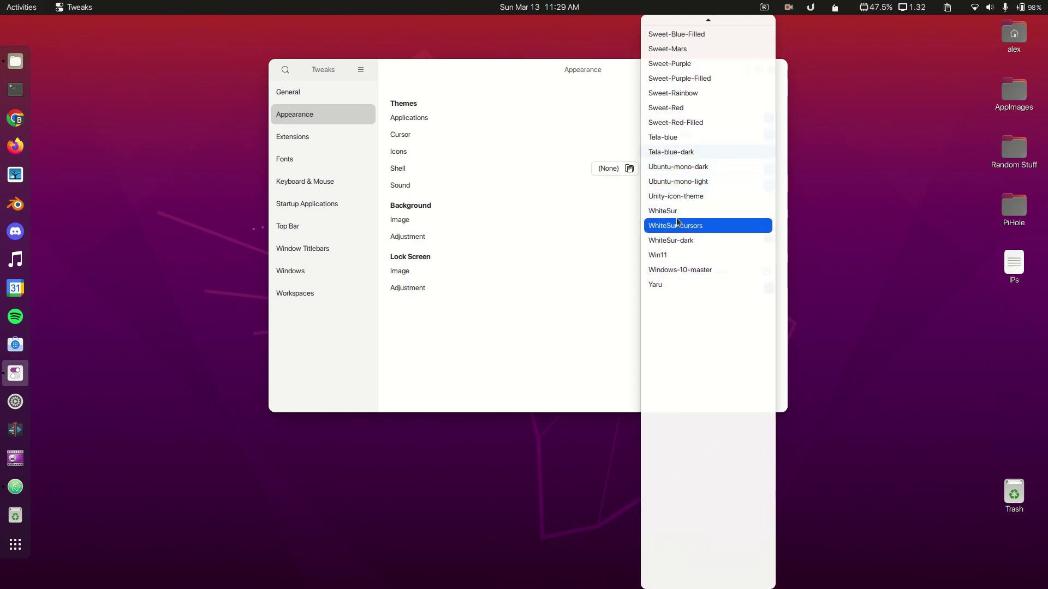
pyautogui.click(675, 218)
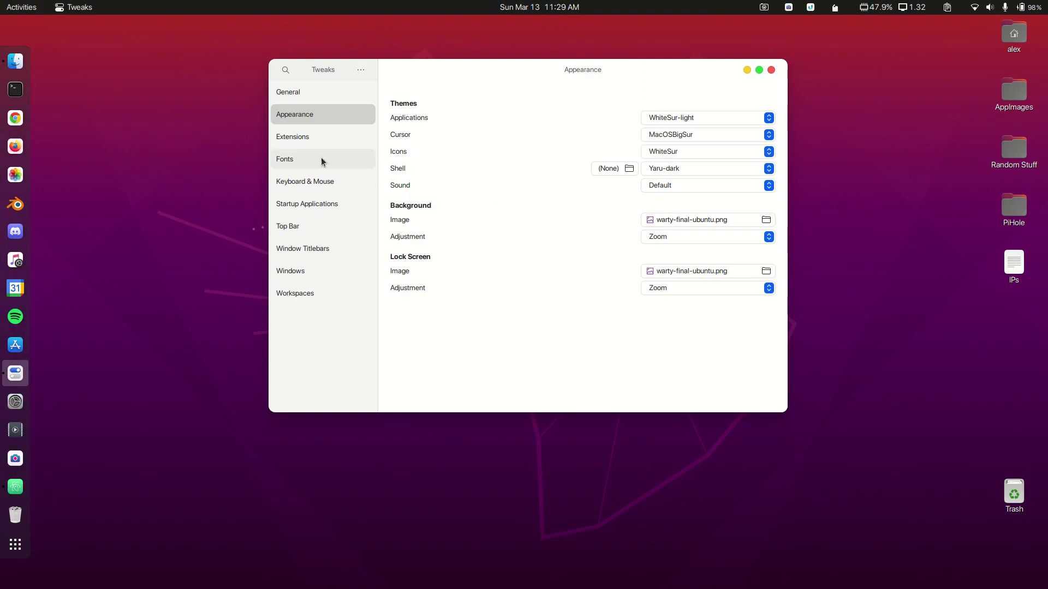
# Step: Open a new Files window from the dock, move it, then close it
pyautogui.rightClick(16, 60)
pyautogui.click(56, 65)
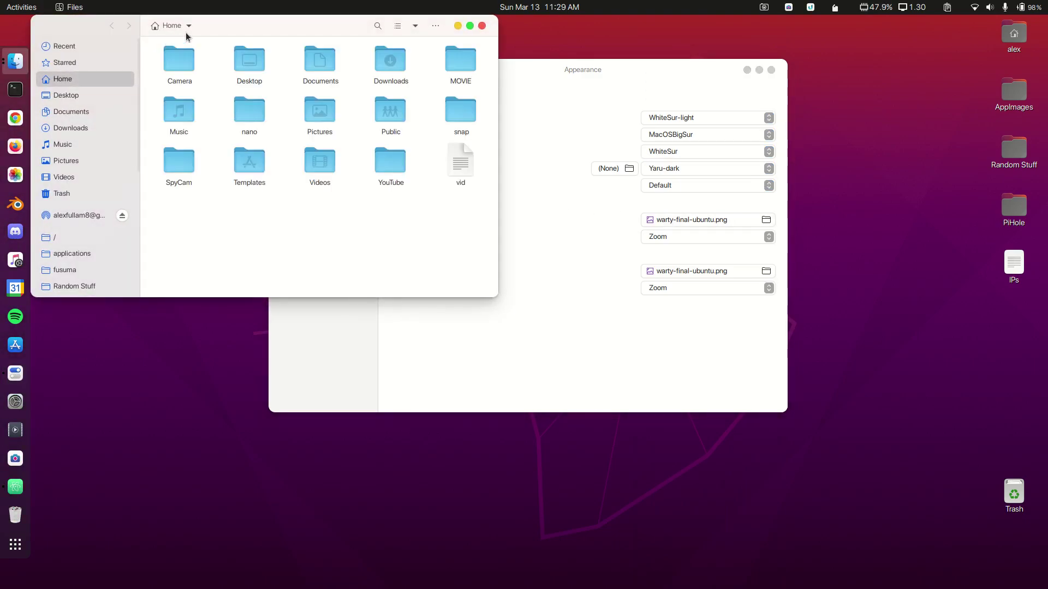
pyautogui.moveTo(187, 33); pyautogui.dragTo(222, 73)
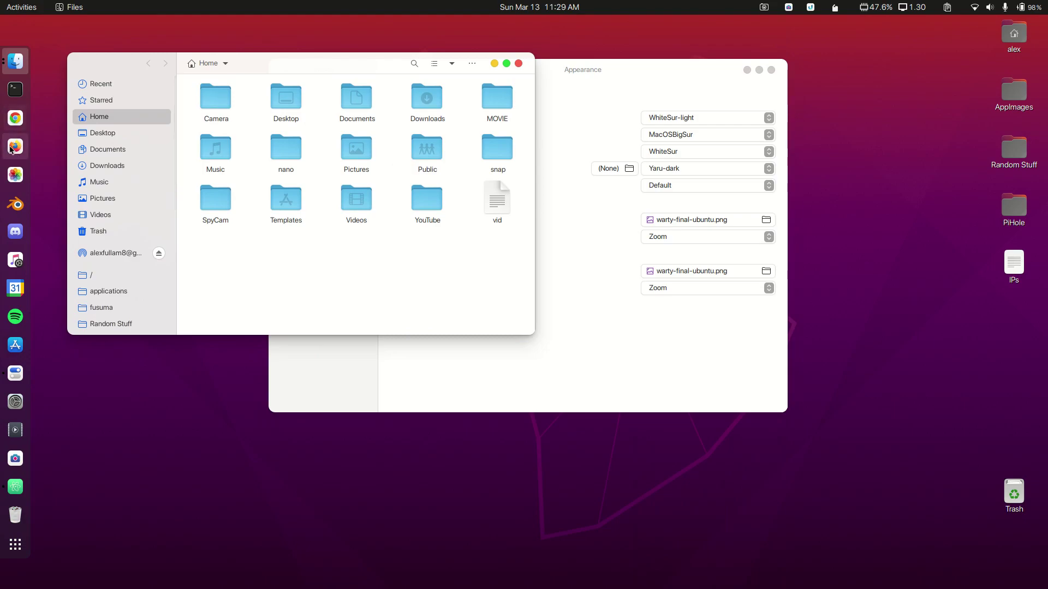
pyautogui.click(518, 63)
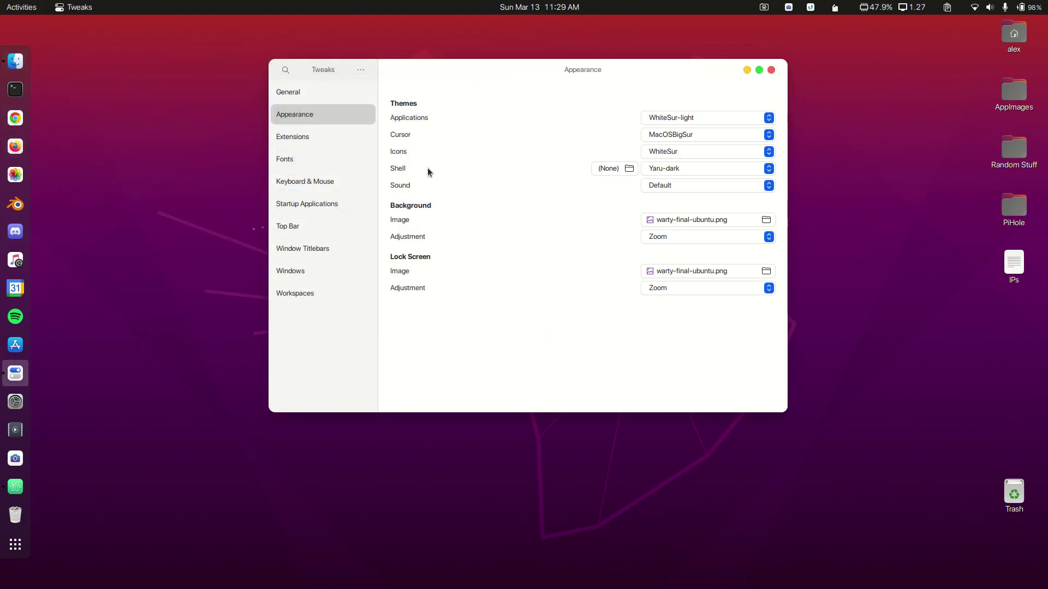
# Step: Set the Shell theme to WhiteSur-light
pyautogui.click(664, 172)
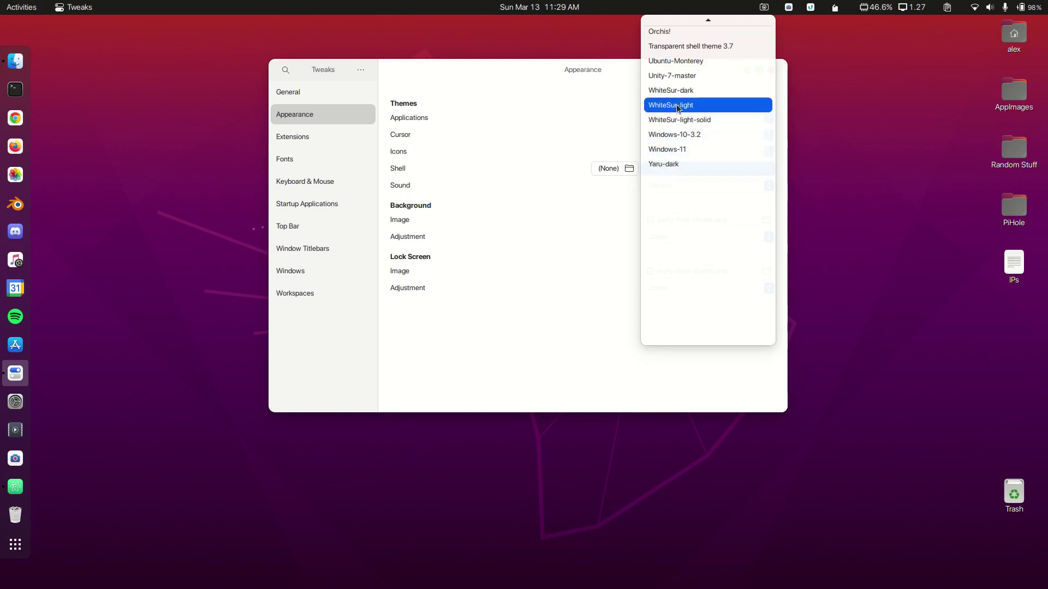
pyautogui.click(672, 103)
pyautogui.moveTo(352, 57); pyautogui.dragTo(299, 58)
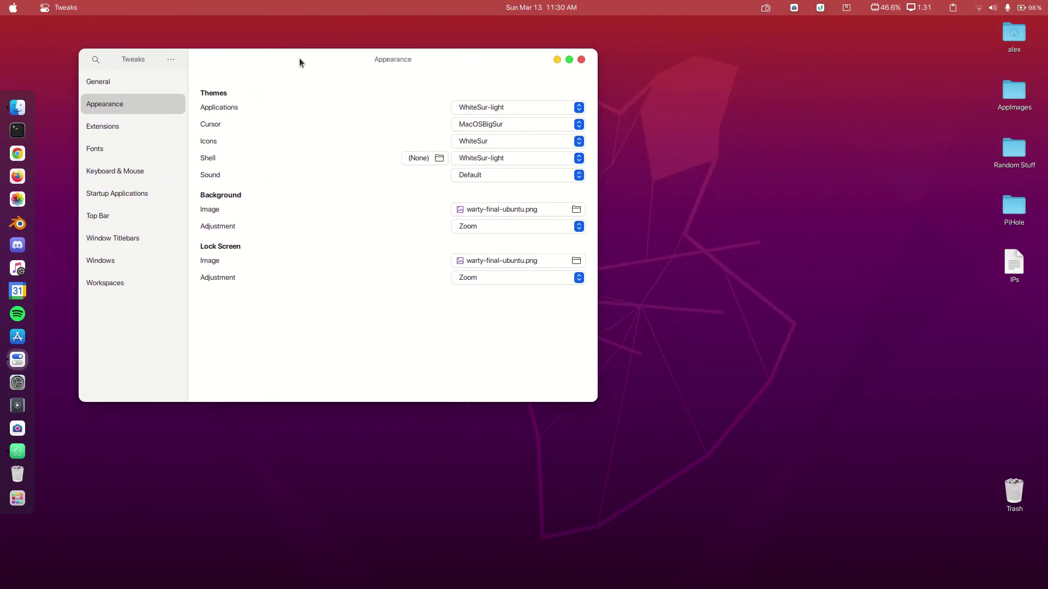
# Step: Choose the purple wave wallpaper via Change Background, after briefly trying the red-orange one
pyautogui.rightClick(646, 165)
pyautogui.click(686, 278)
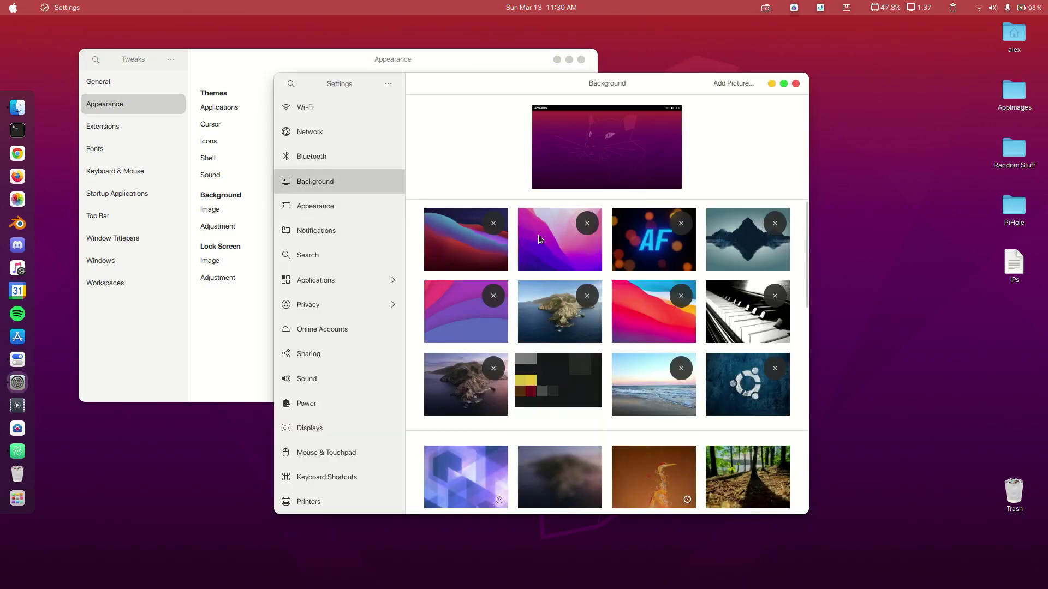
pyautogui.click(546, 233)
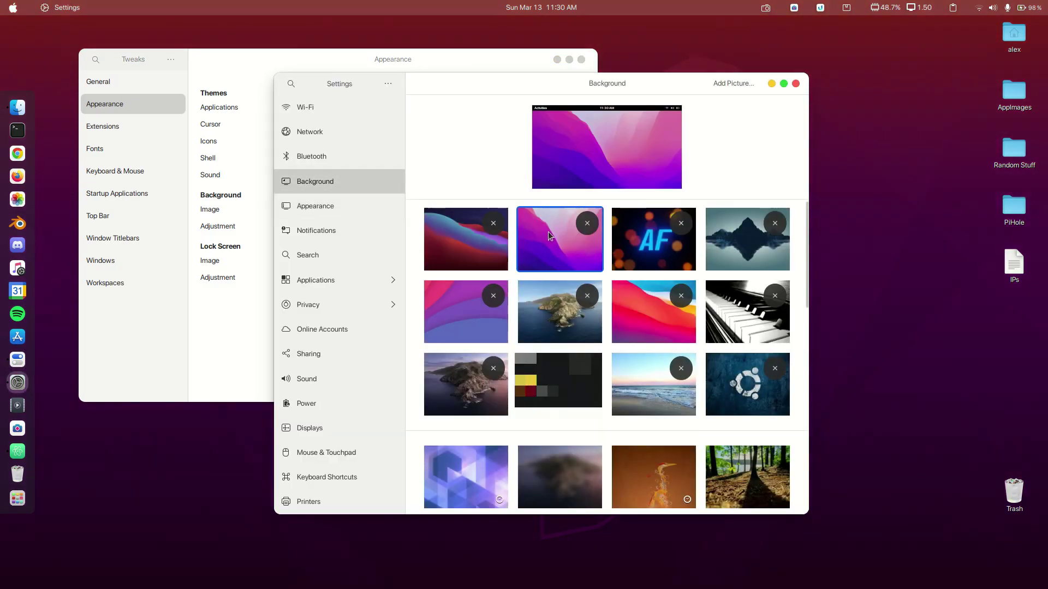
pyautogui.click(637, 296)
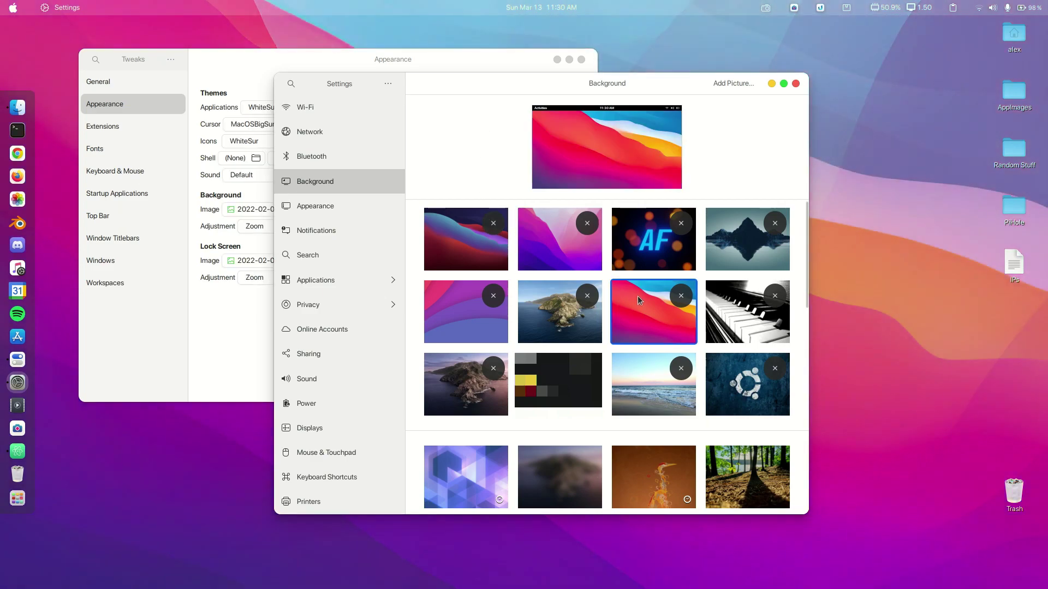
pyautogui.click(565, 233)
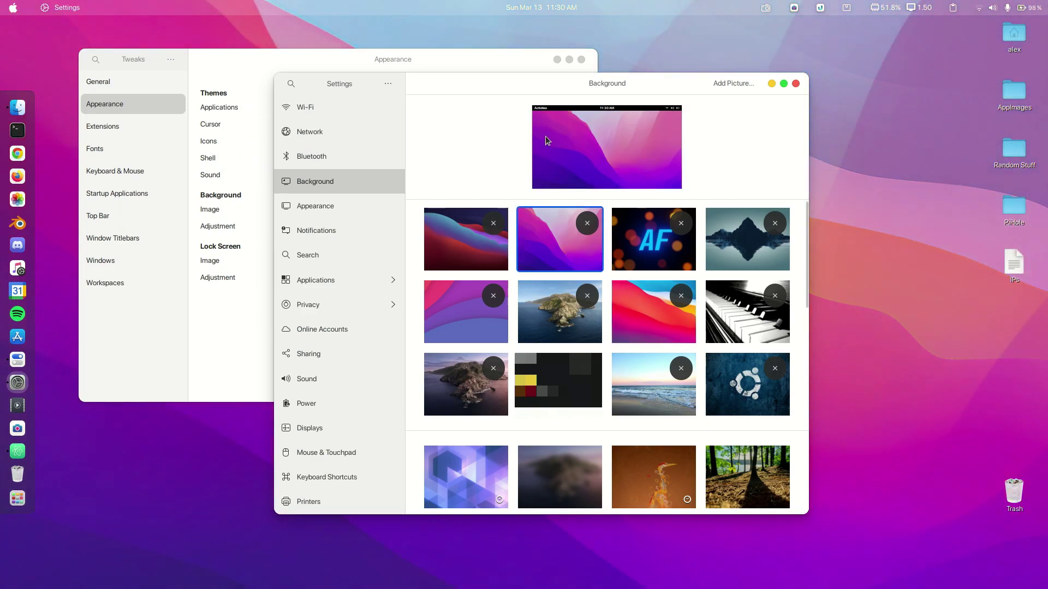
pyautogui.click(796, 84)
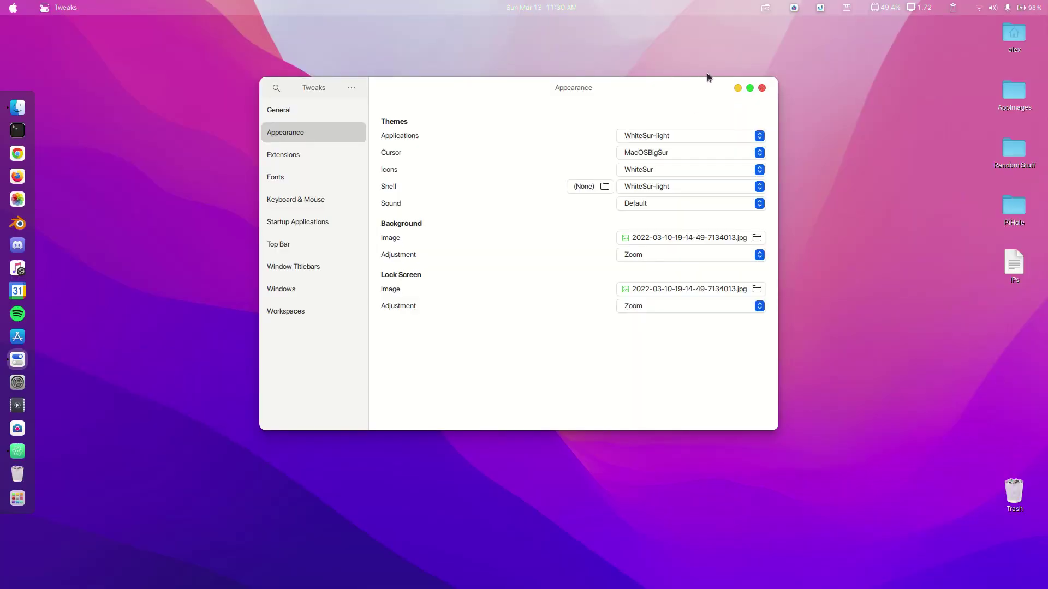
# Step: Close Tweaks and search extensions.gnome.org for 'unite' in Firefox
pyautogui.click(762, 89)
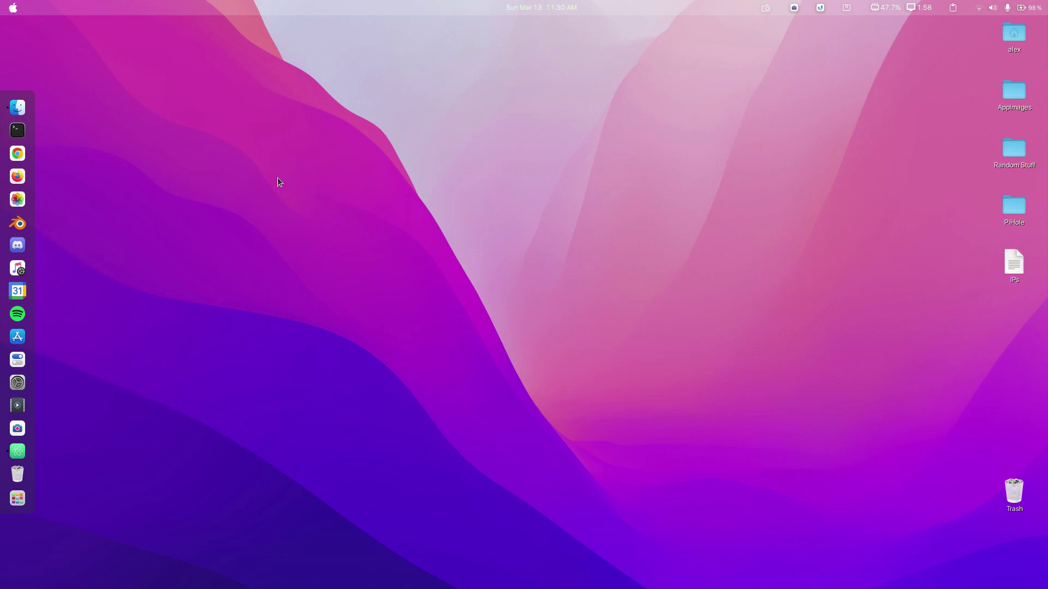
pyautogui.click(18, 176)
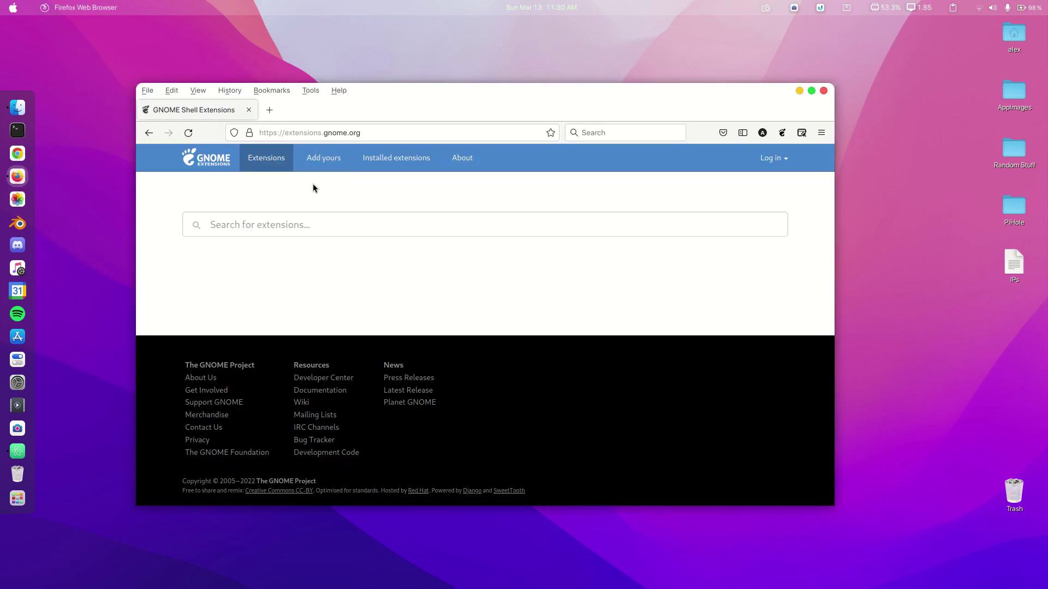
pyautogui.click(321, 225)
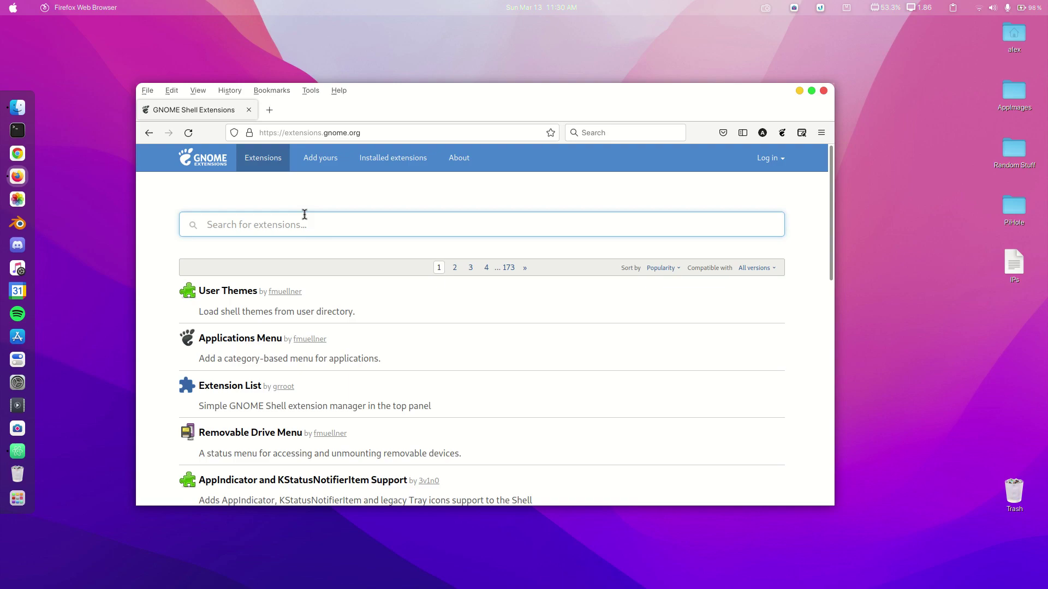
pyautogui.write('unite')
pyautogui.press('Return')
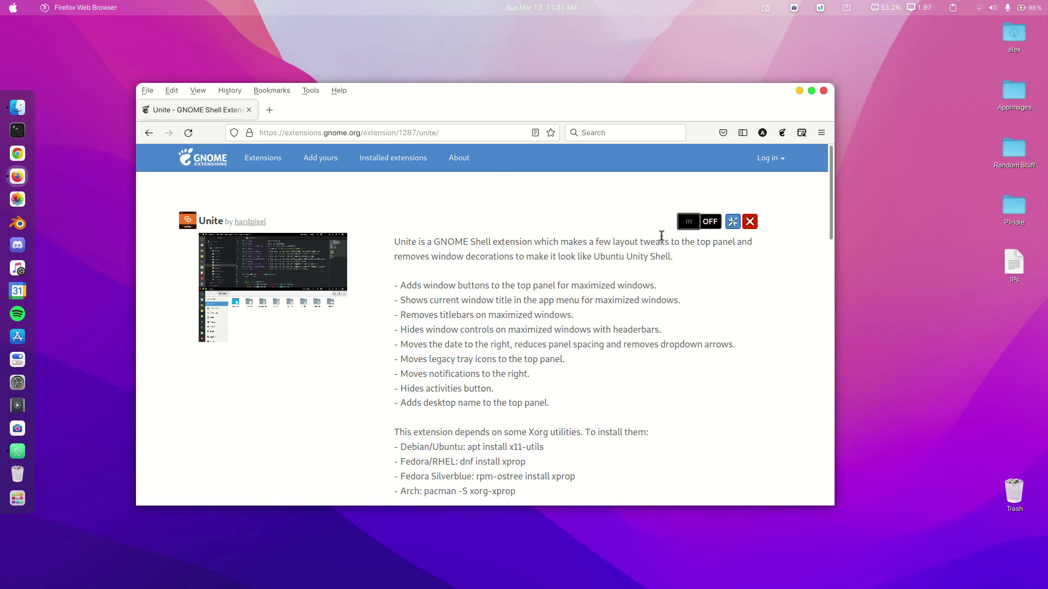
# Step: Switch the Unite extension on, then check the calendar popup and activities overview
pyautogui.click(700, 222)
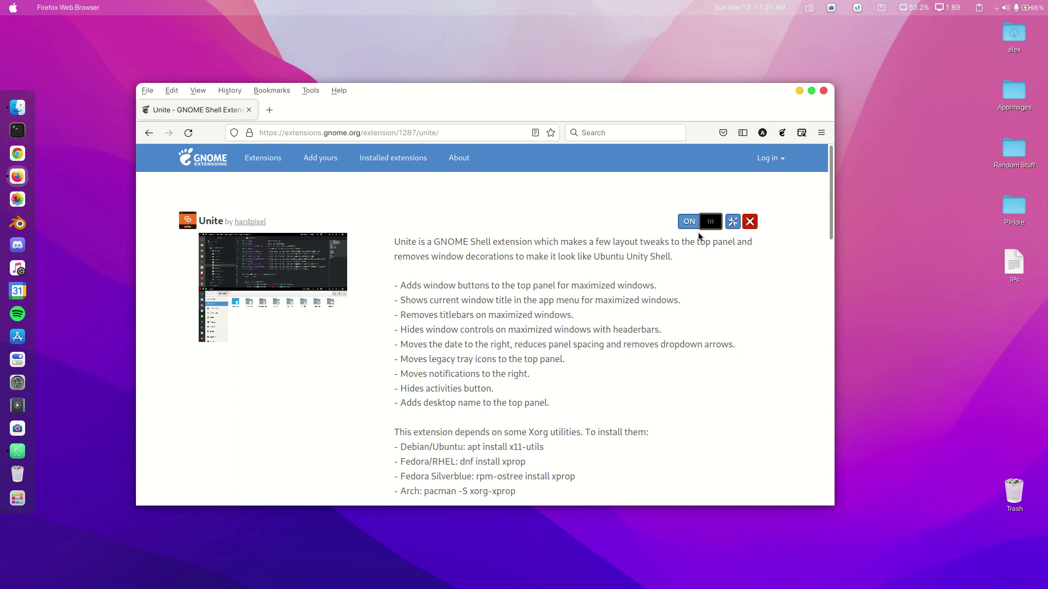
pyautogui.click(745, 11)
pyautogui.click(540, 13)
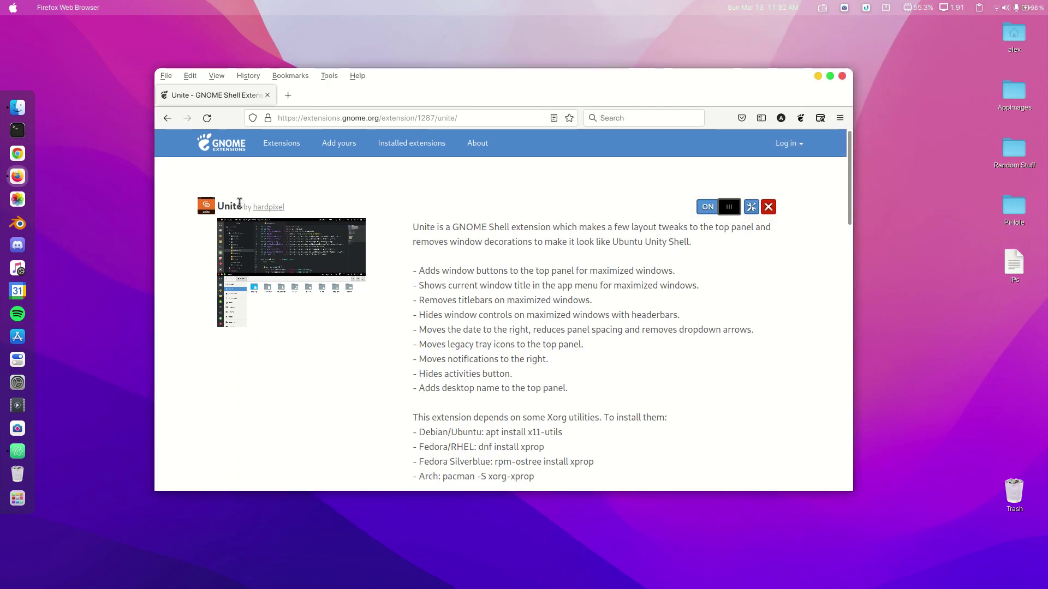
pyautogui.click(9, 10)
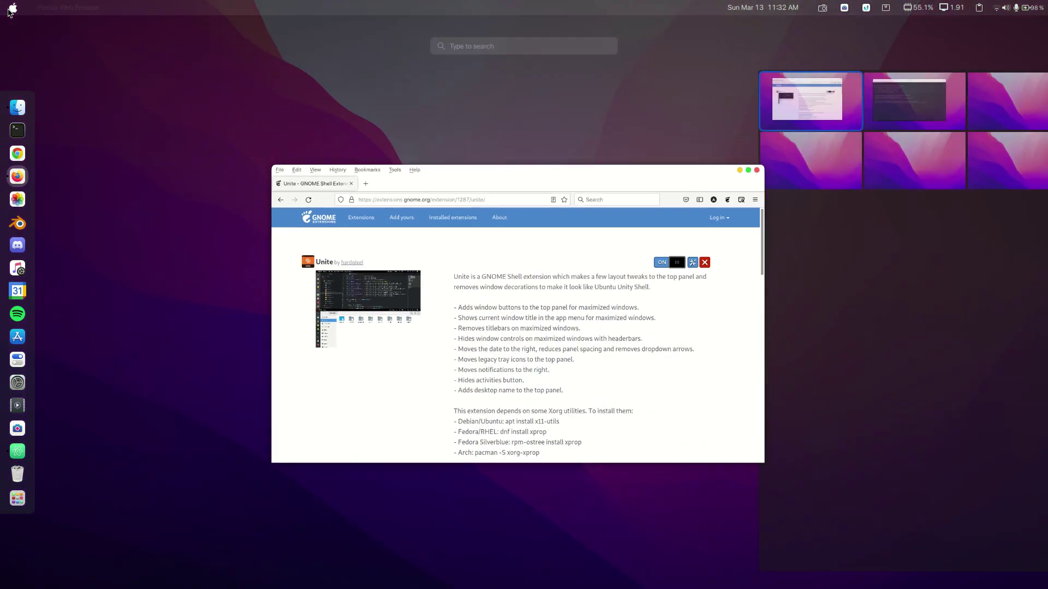
pyautogui.click(9, 11)
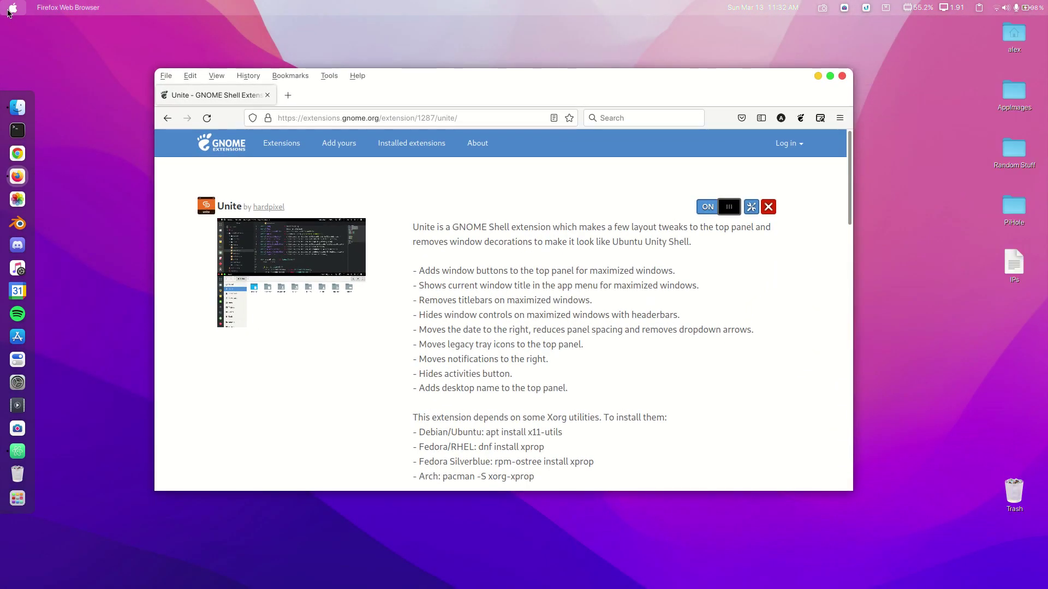
# Step: Search the extensions site for 'logo menu' and open the Logo Menu extension page
pyautogui.click(167, 117)
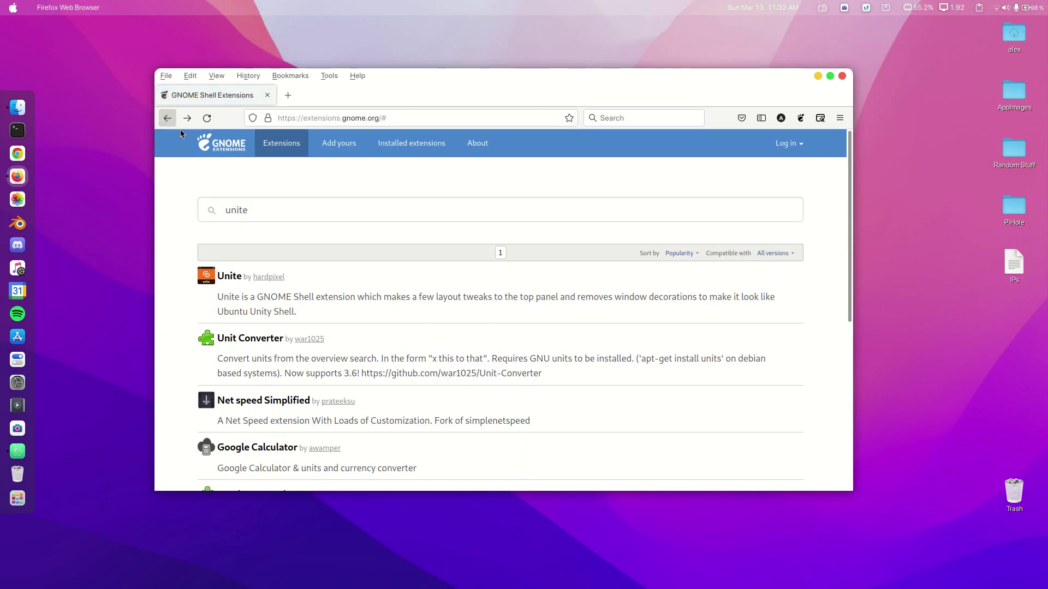
pyautogui.doubleClick(242, 205)
pyautogui.write('lgo')
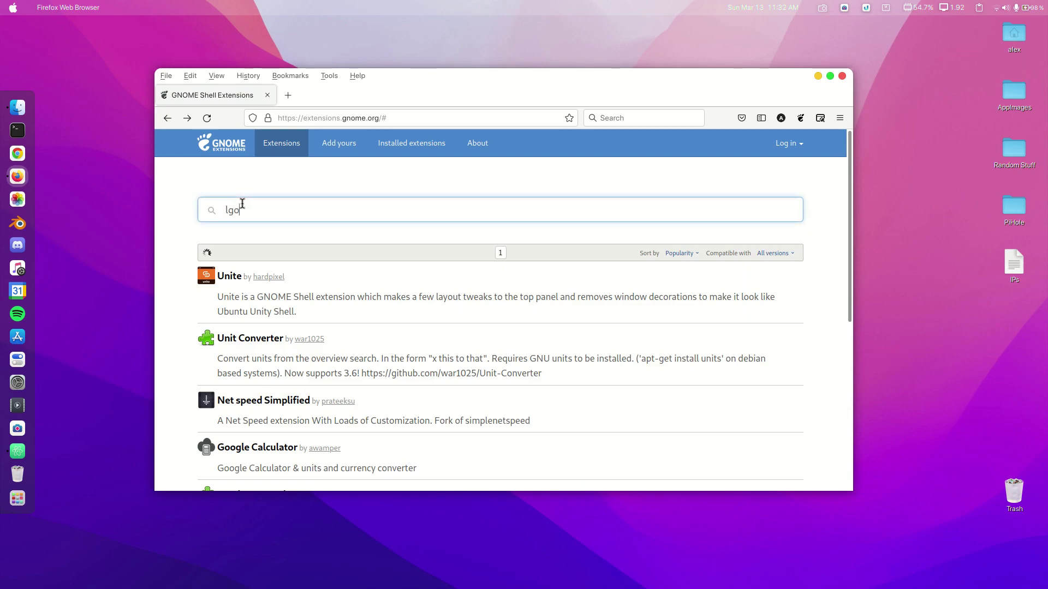
pyautogui.press('BackSpace')
pyautogui.press('BackSpace')
pyautogui.write('ogo menu')
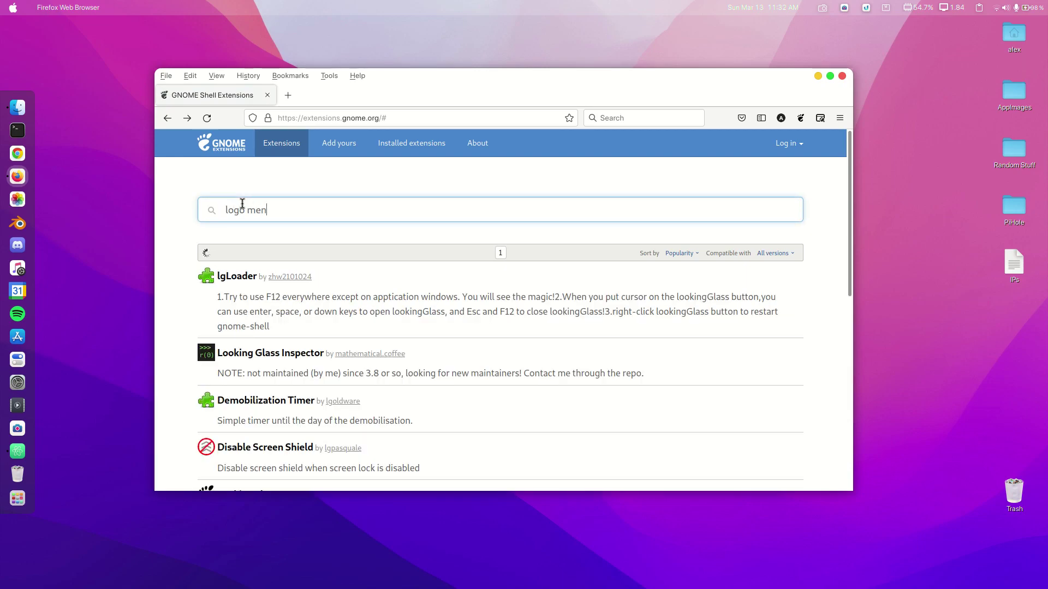
pyautogui.click(247, 276)
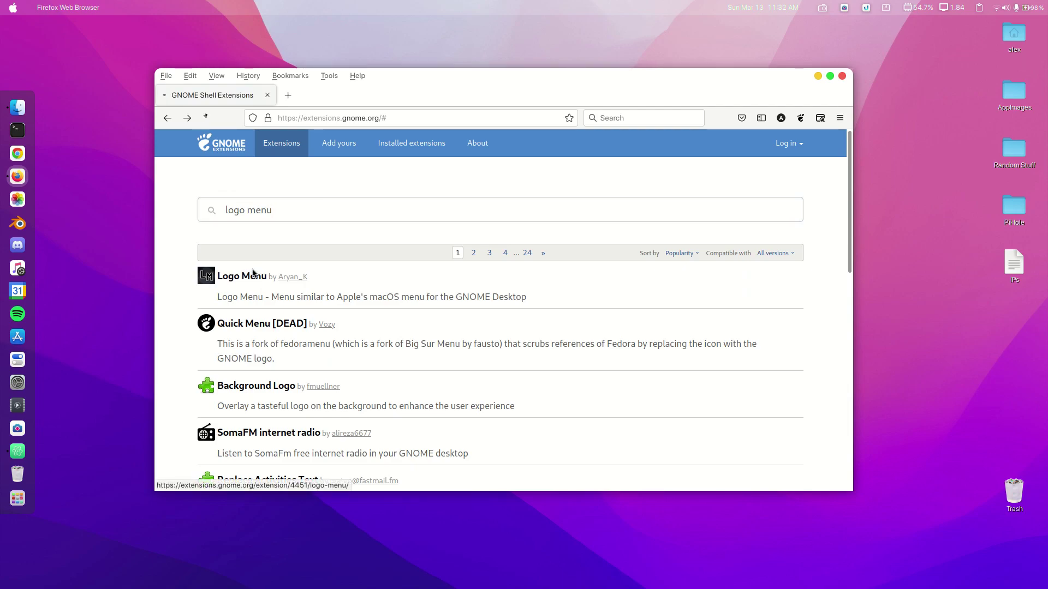
# Step: Switch Logo Menu on, try the new top-left logo menu, and open its preferences
pyautogui.click(726, 211)
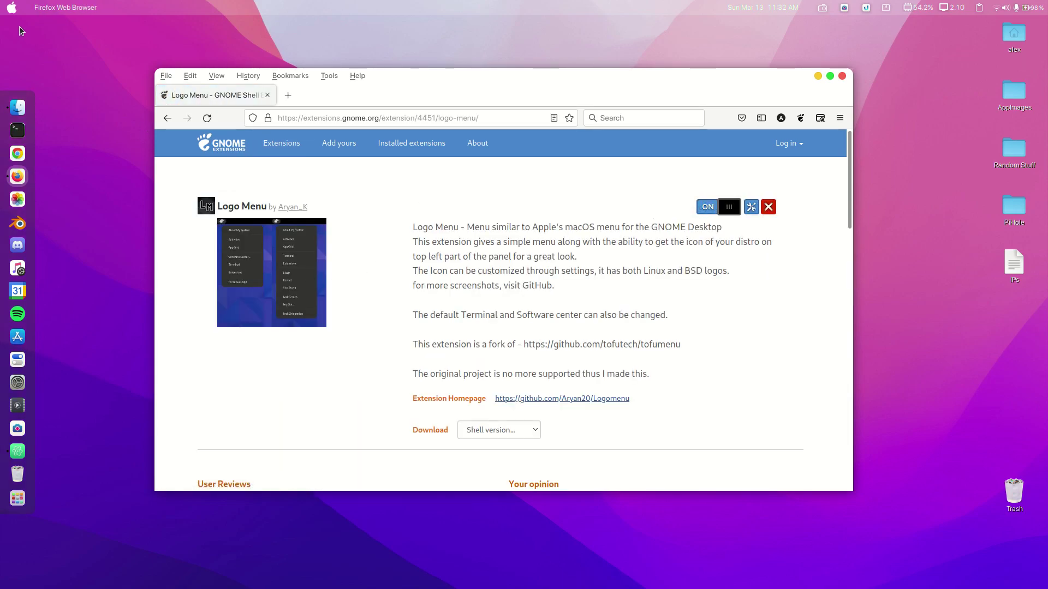
pyautogui.click(12, 7)
pyautogui.click(11, 7)
pyautogui.click(751, 207)
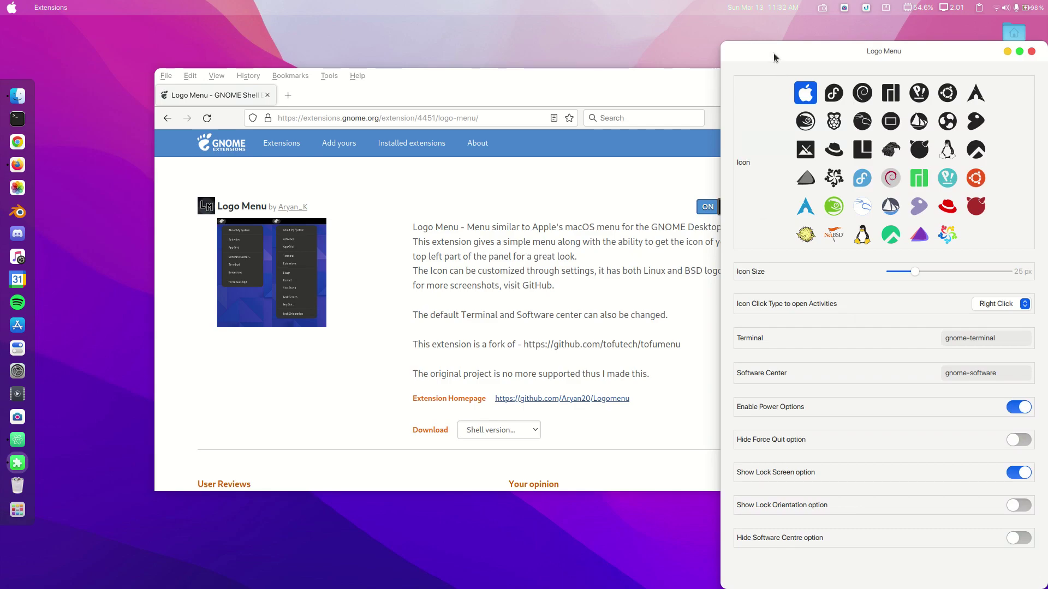
pyautogui.moveTo(774, 54); pyautogui.dragTo(451, 37)
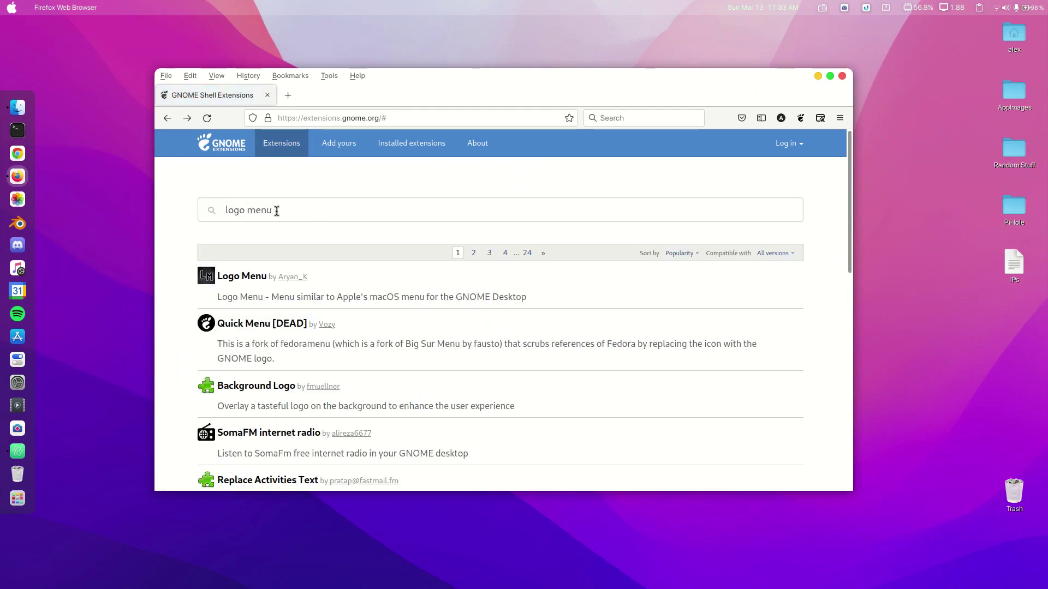
# Step: Search for 'compiz', open the magic lamp effect page, and preview the minimize animation
pyautogui.doubleClick(277, 211)
pyautogui.tripleClick(277, 212)
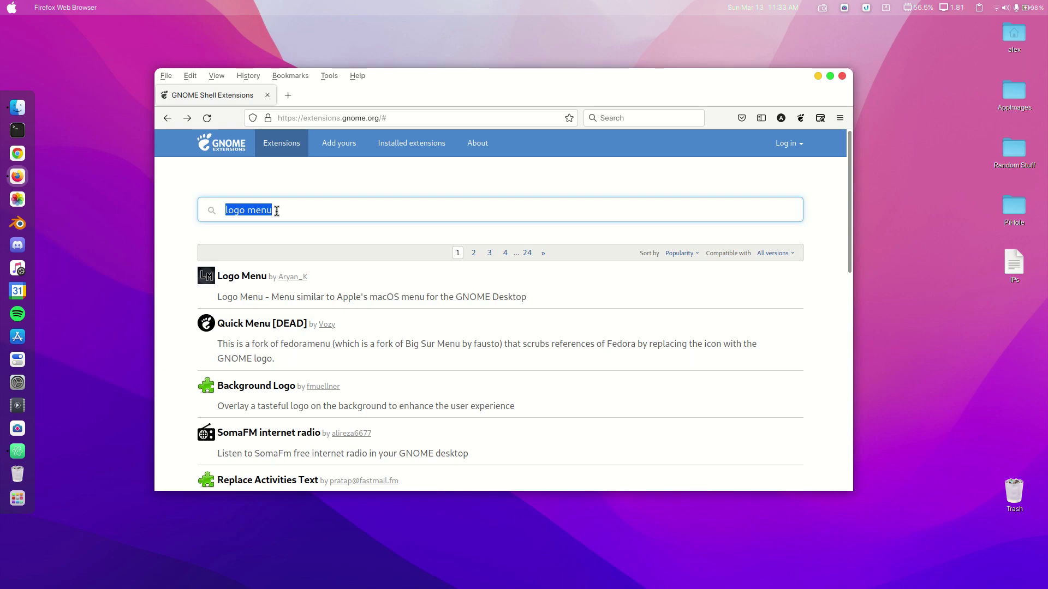
pyautogui.write('compiz')
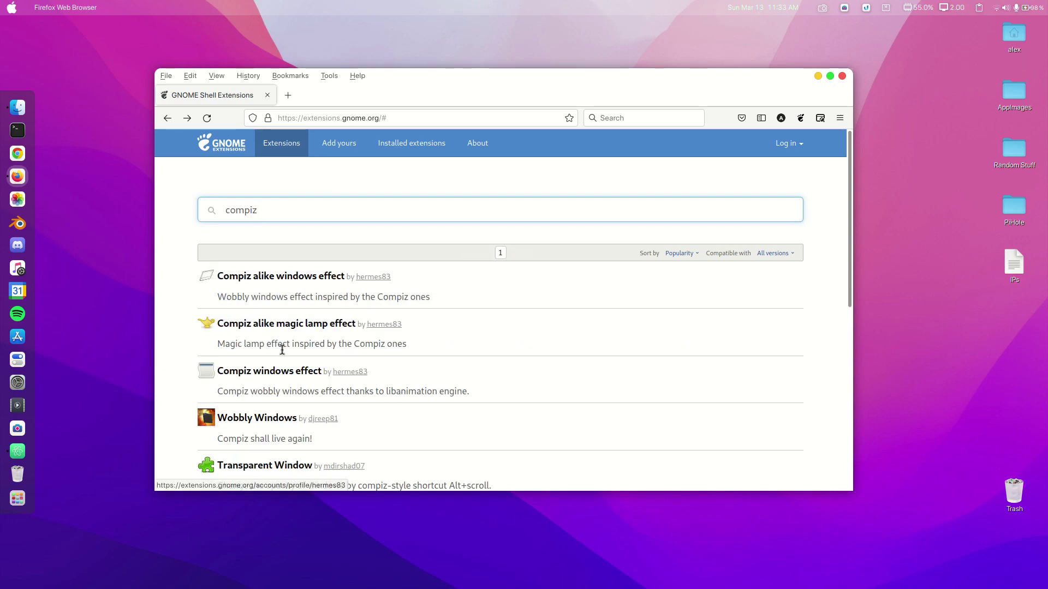
pyautogui.click(276, 323)
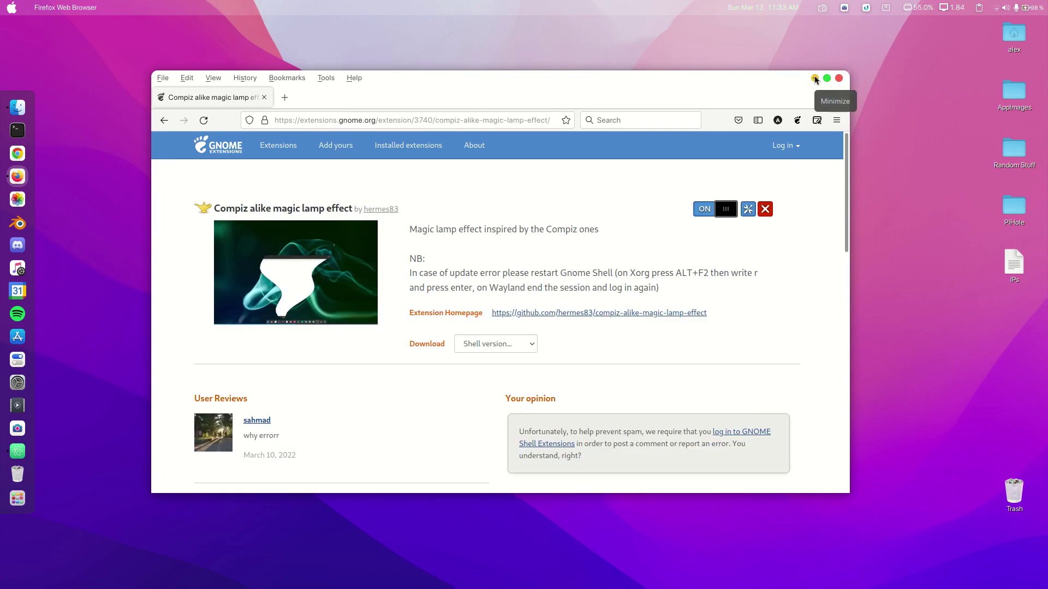
pyautogui.click(815, 79)
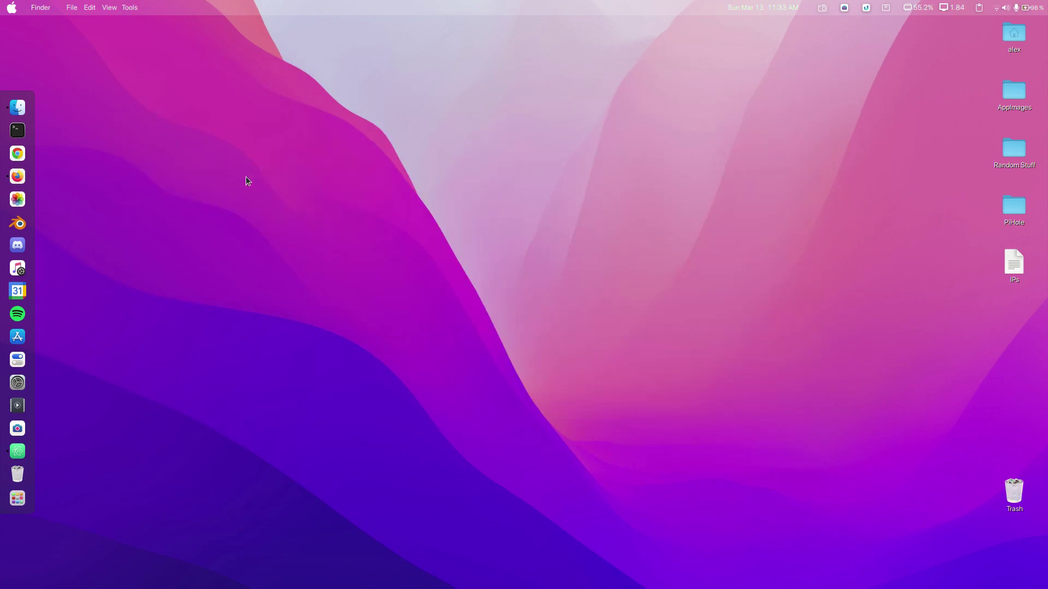
pyautogui.click(18, 178)
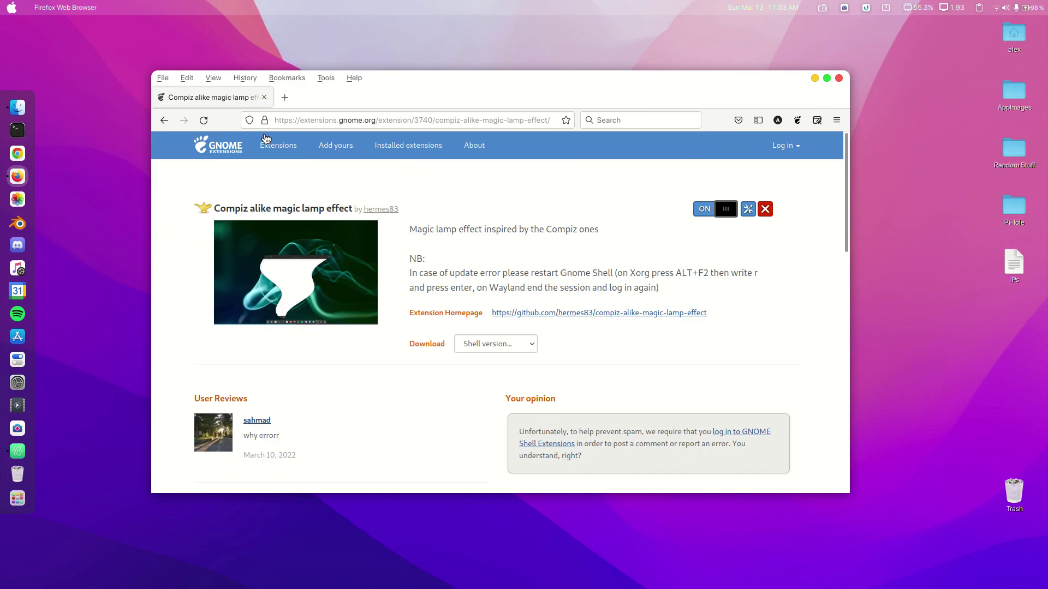
# Step: Try the sine lamp effect, set Effect back to default, and return to the compiz results
pyautogui.click(748, 210)
pyautogui.moveTo(769, 79); pyautogui.dragTo(609, 126)
pyautogui.click(836, 157)
pyautogui.click(842, 174)
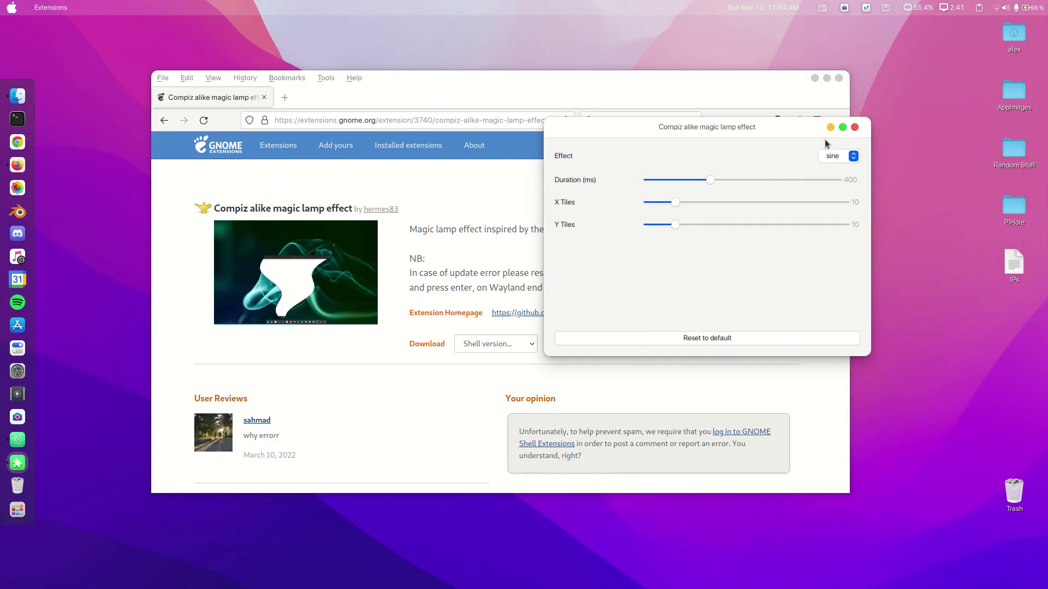
pyautogui.click(831, 127)
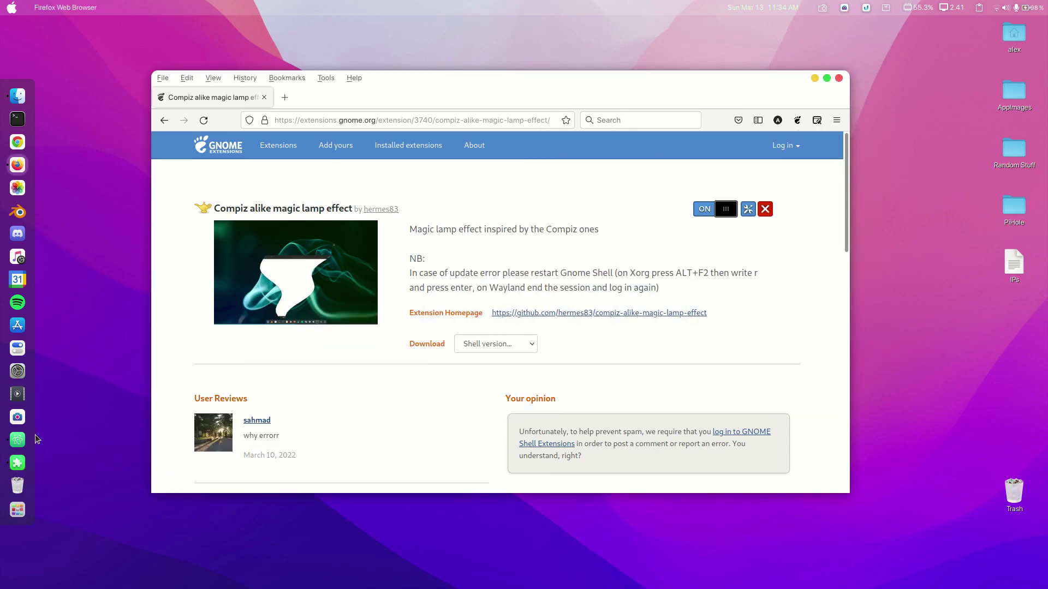
pyautogui.click(18, 463)
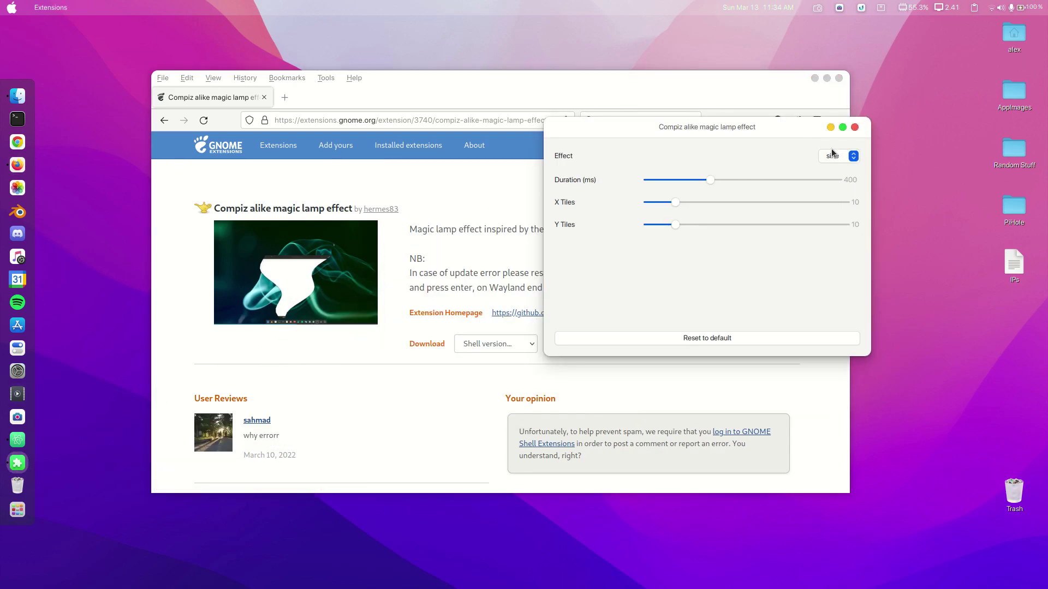
pyautogui.click(834, 157)
pyautogui.click(833, 144)
pyautogui.click(830, 127)
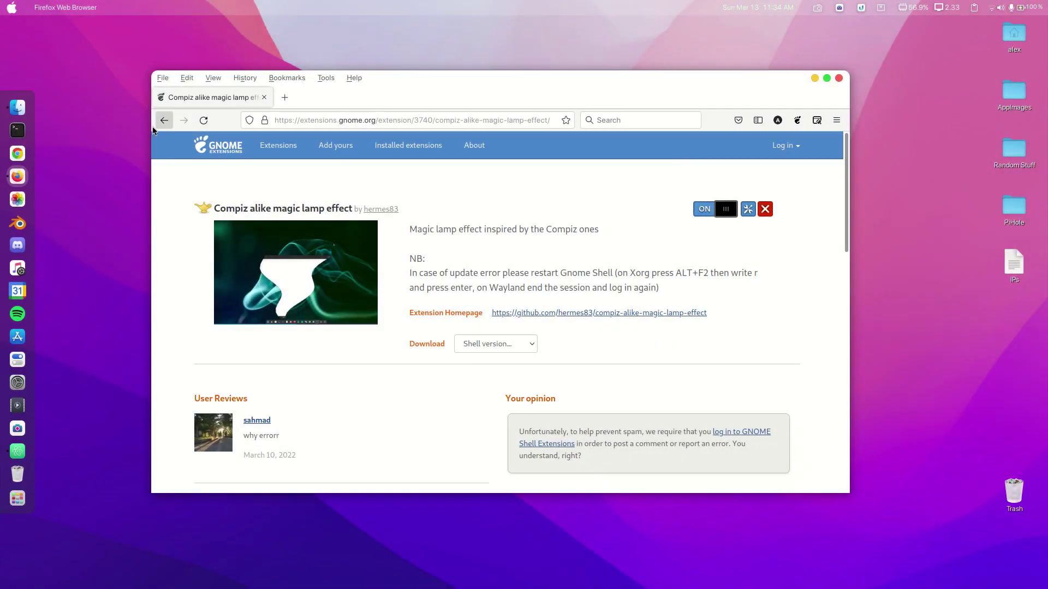
pyautogui.click(157, 123)
pyautogui.doubleClick(242, 212)
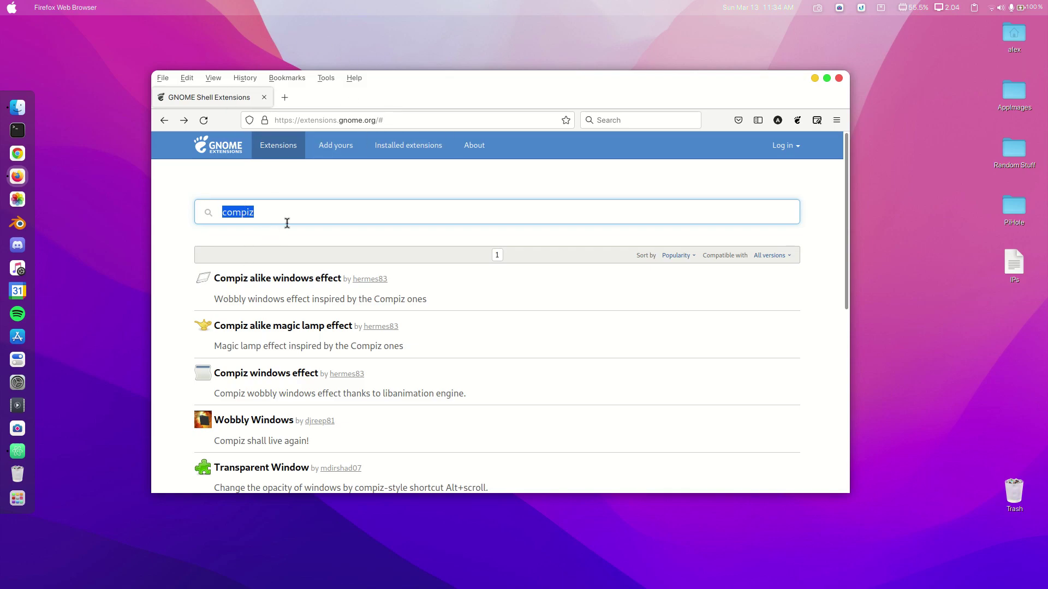
# Step: Find 'floating doc', enable Floating Dock, and set its Position on screen to Bottom
pyautogui.write('floating doc')
pyautogui.click(290, 290)
pyautogui.hotkey('ctrl', '+')
pyautogui.hotkey('ctrl', '+')
pyautogui.hotkey('ctrl', '+')
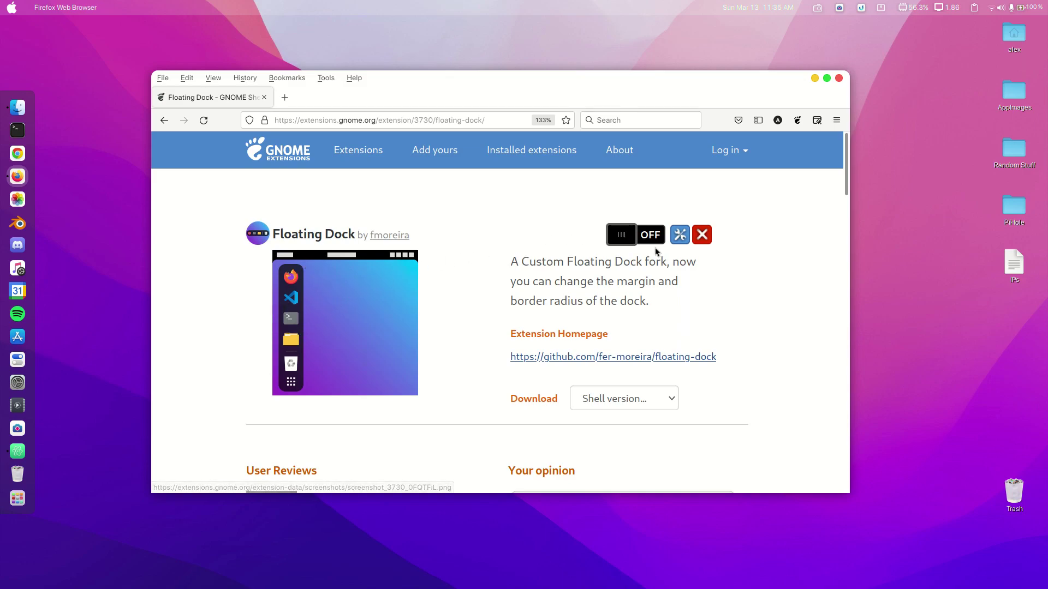
pyautogui.click(619, 236)
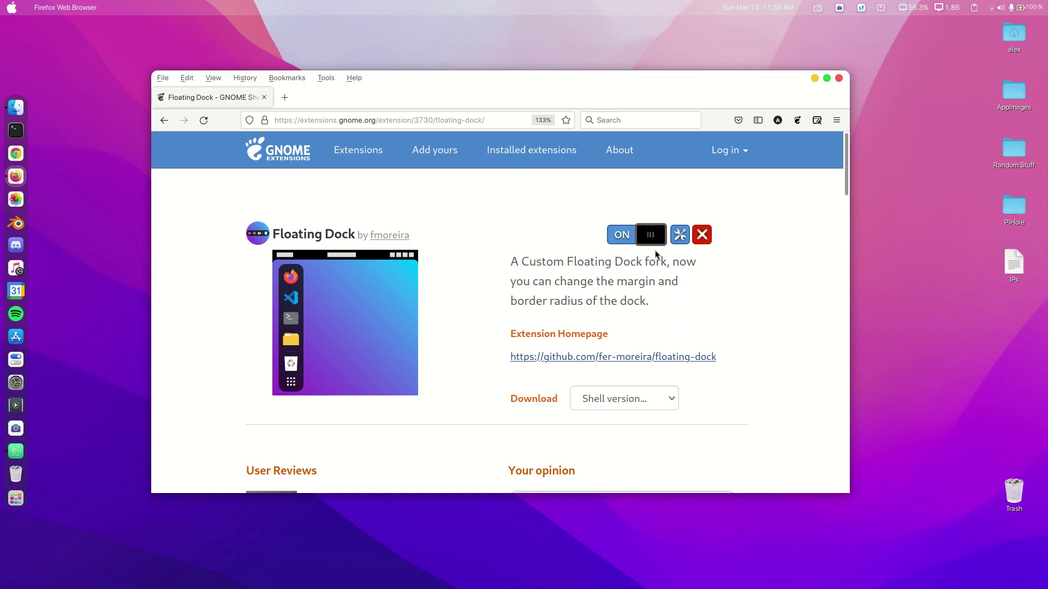
pyautogui.click(679, 235)
pyautogui.moveTo(777, 83); pyautogui.dragTo(463, 84)
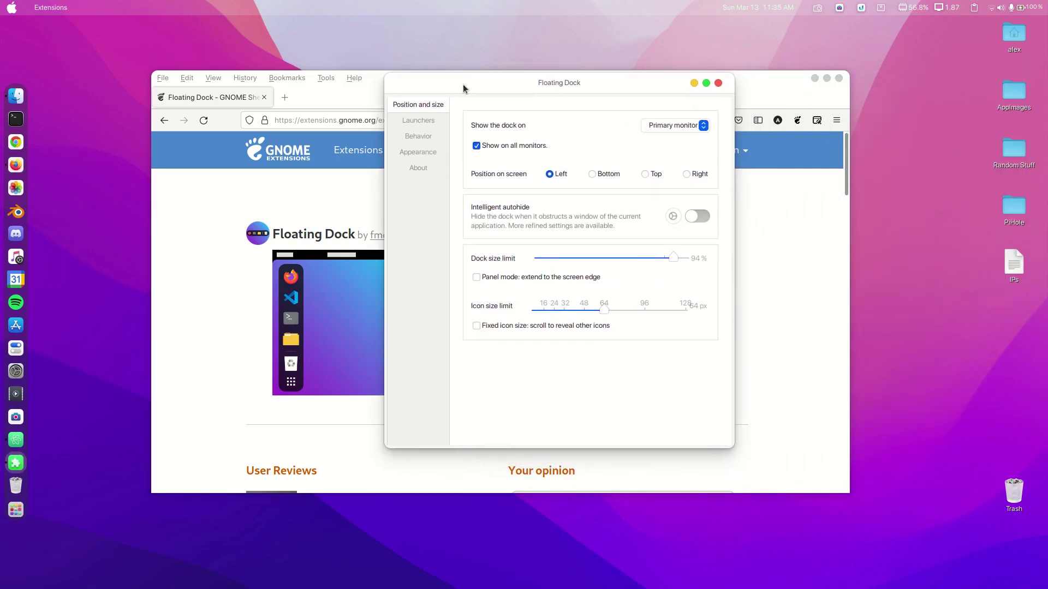
pyautogui.click(603, 173)
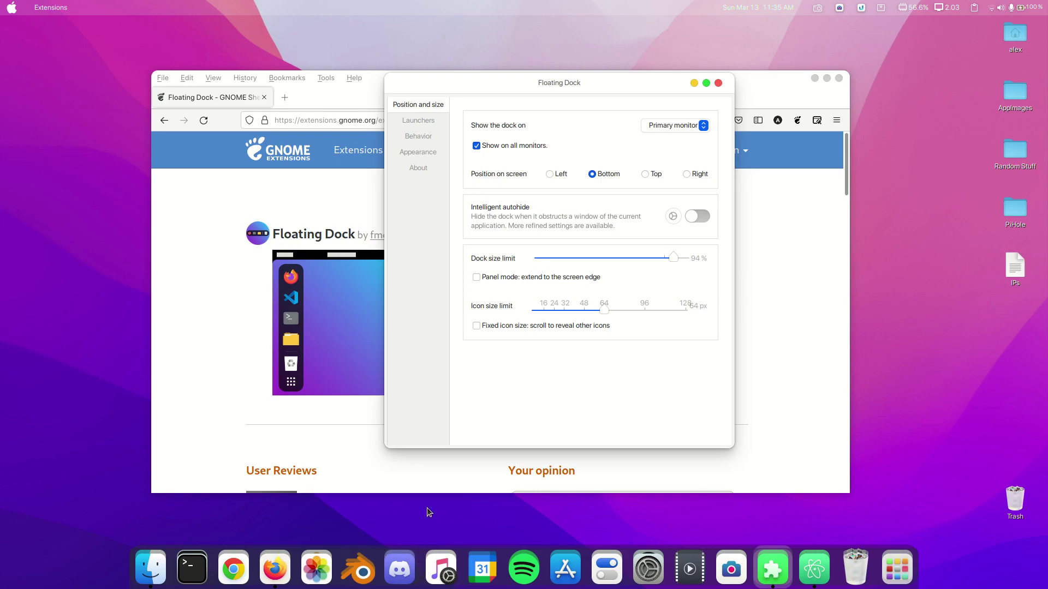
# Step: Restart the shell with Alt+F2 r, raise the dock's icon size limit, and view Launchers settings
pyautogui.hotkey('alt', 'F2')
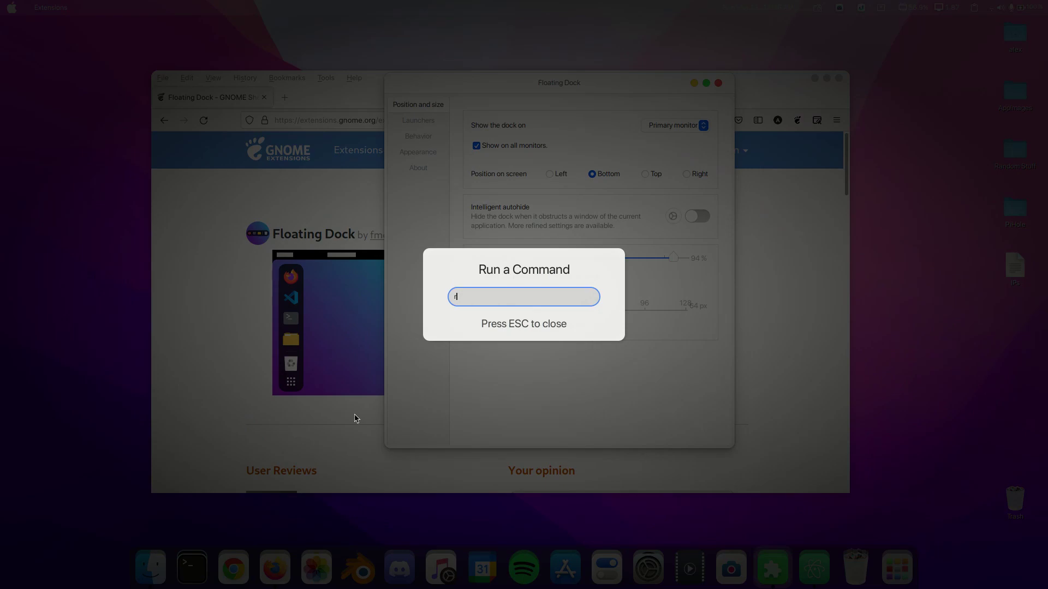
pyautogui.write('r')
pyautogui.press('Return')
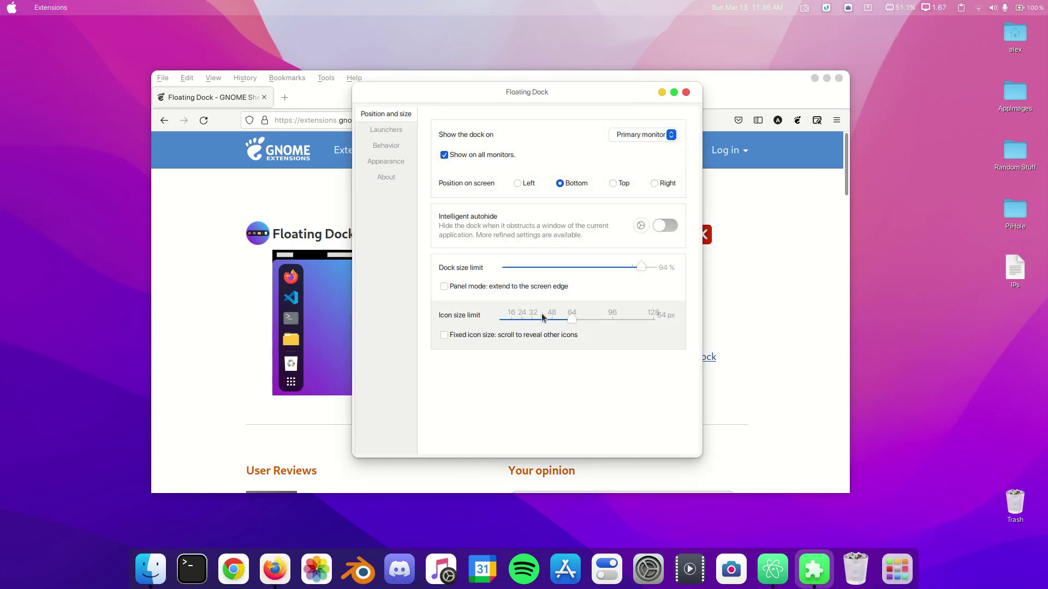
pyautogui.moveTo(568, 323)
pyautogui.mouseDown()
pyautogui.moveTo(613, 322)
pyautogui.moveTo(584, 317)
pyautogui.mouseUp()
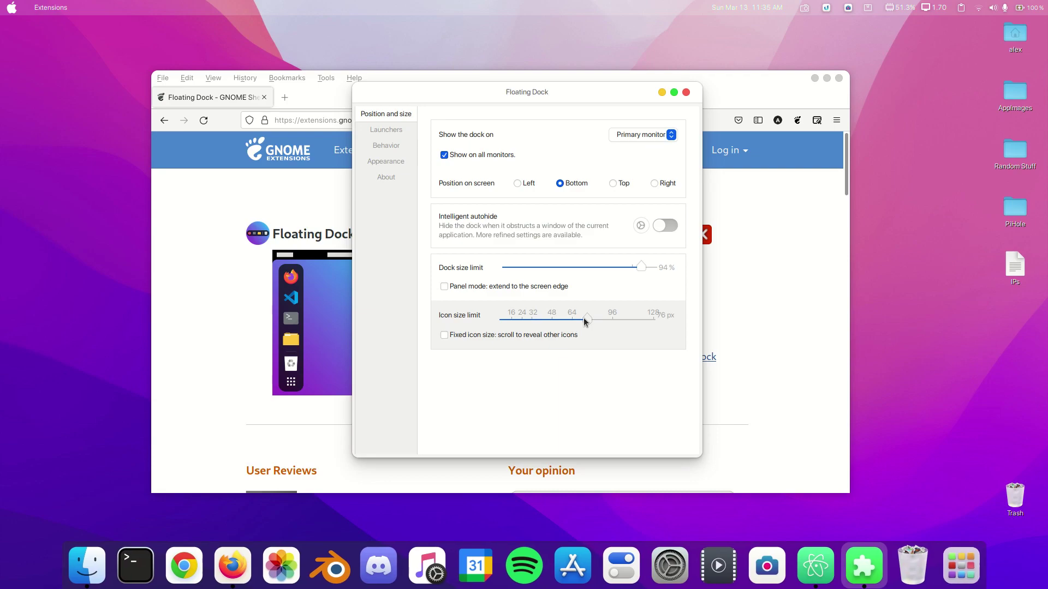
pyautogui.click(385, 131)
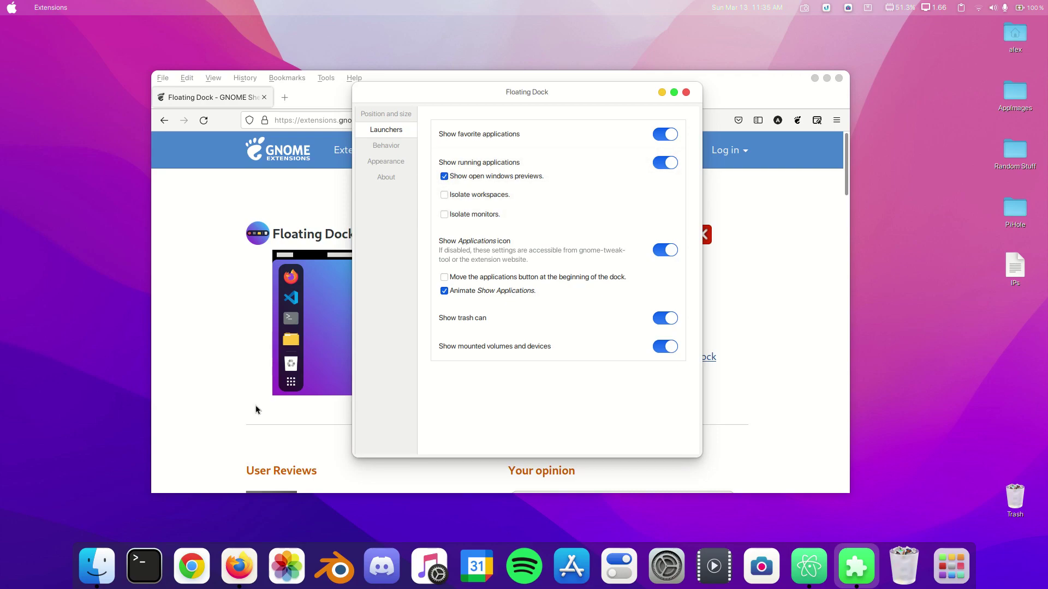
# Step: Test the Files icon's dock menu and window list, then close the Files window
pyautogui.rightClick(98, 566)
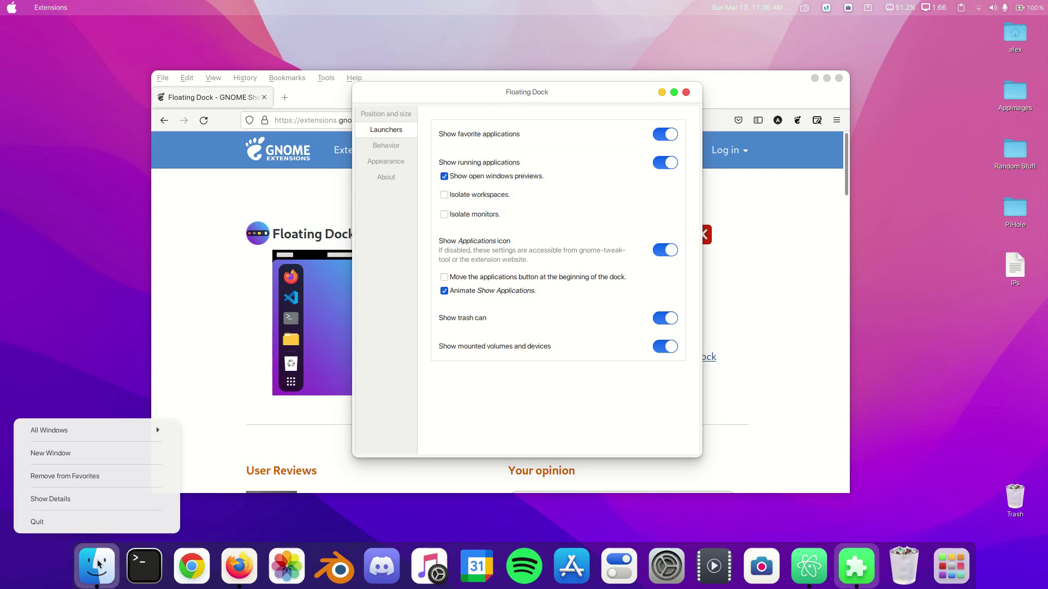
pyautogui.click(112, 431)
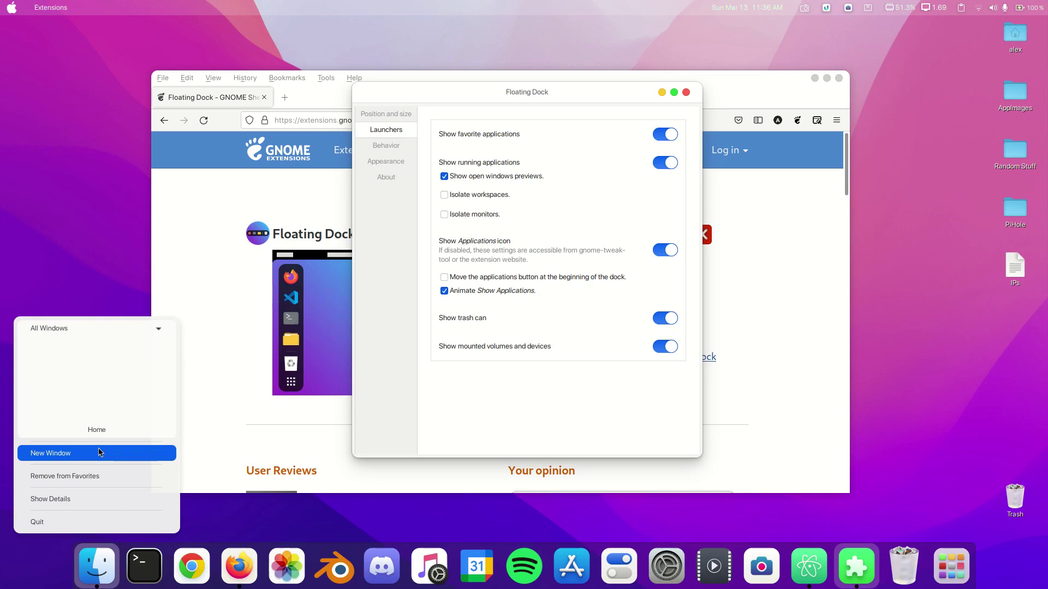
pyautogui.click(79, 394)
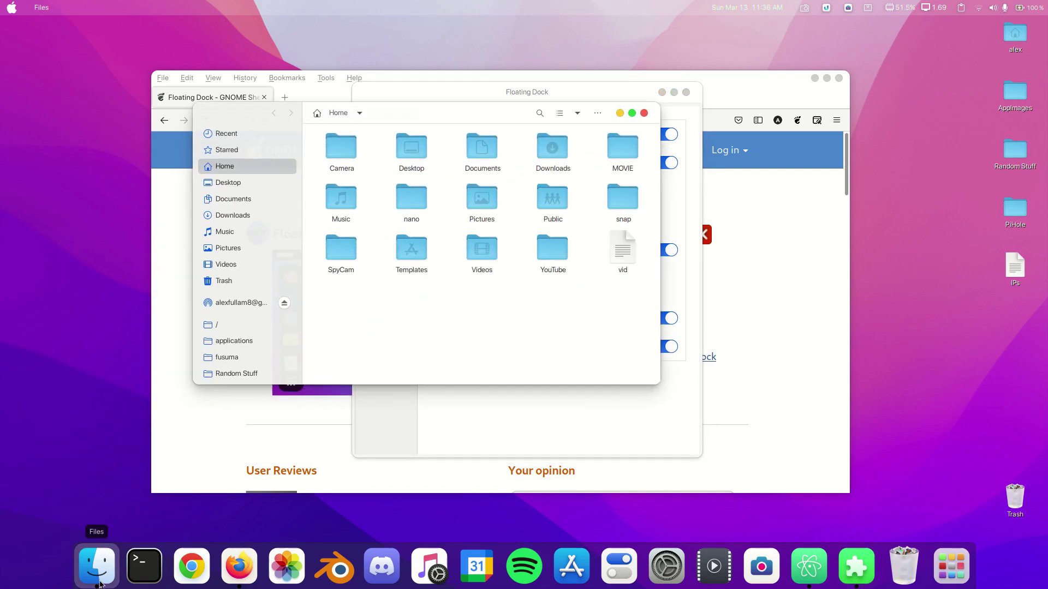
pyautogui.rightClick(107, 549)
pyautogui.click(108, 434)
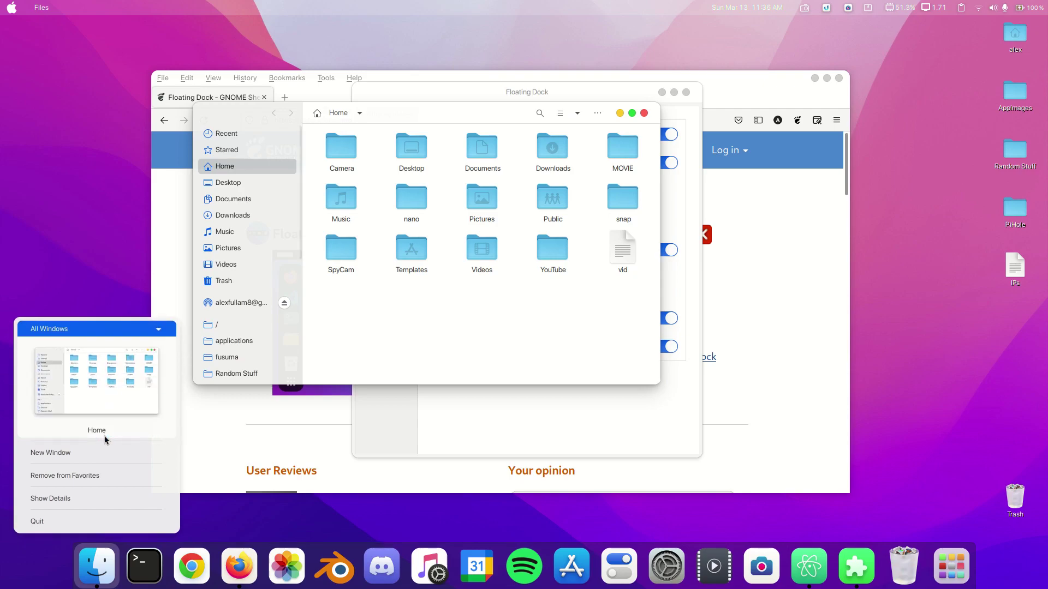
pyautogui.click(375, 321)
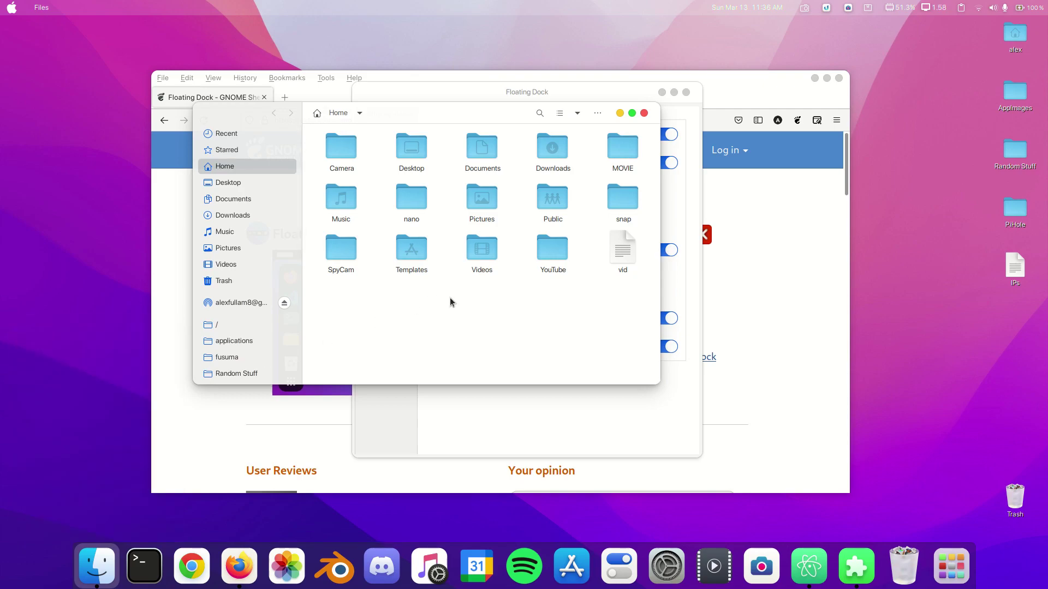
pyautogui.hotkey('ctrl', 'w')
# Step: Keep the built-in dock theme off and set the dock background colour to light grey
pyautogui.click(388, 166)
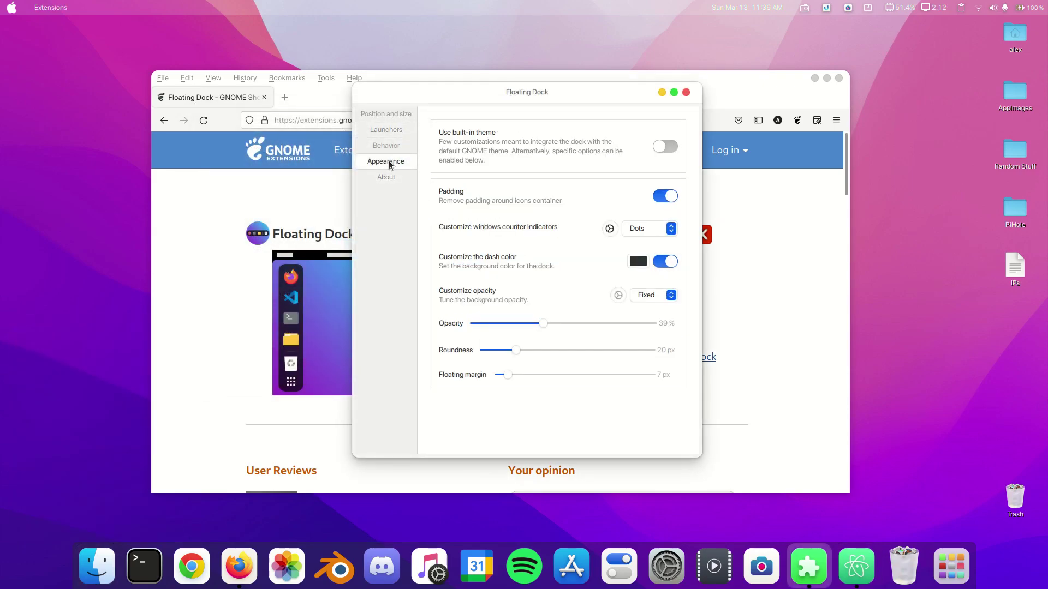
pyautogui.click(664, 147)
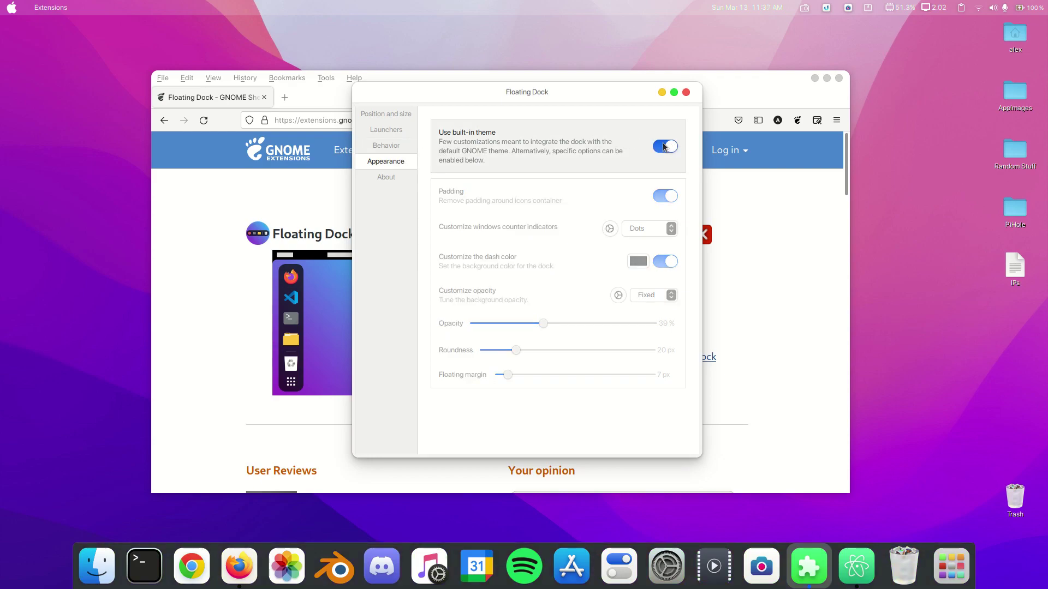
pyautogui.click(665, 147)
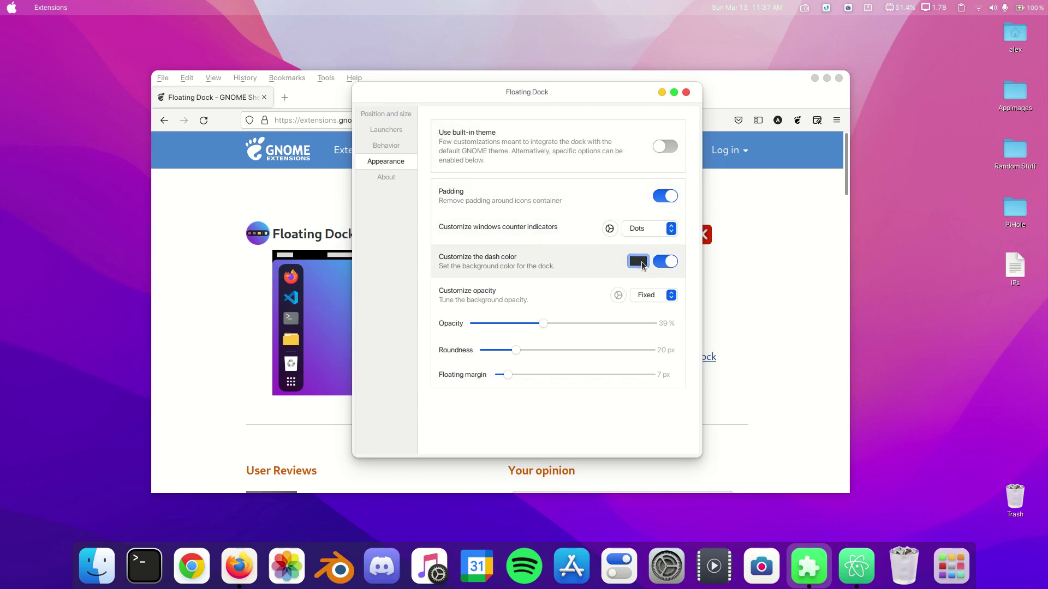
pyautogui.click(639, 262)
pyautogui.click(635, 204)
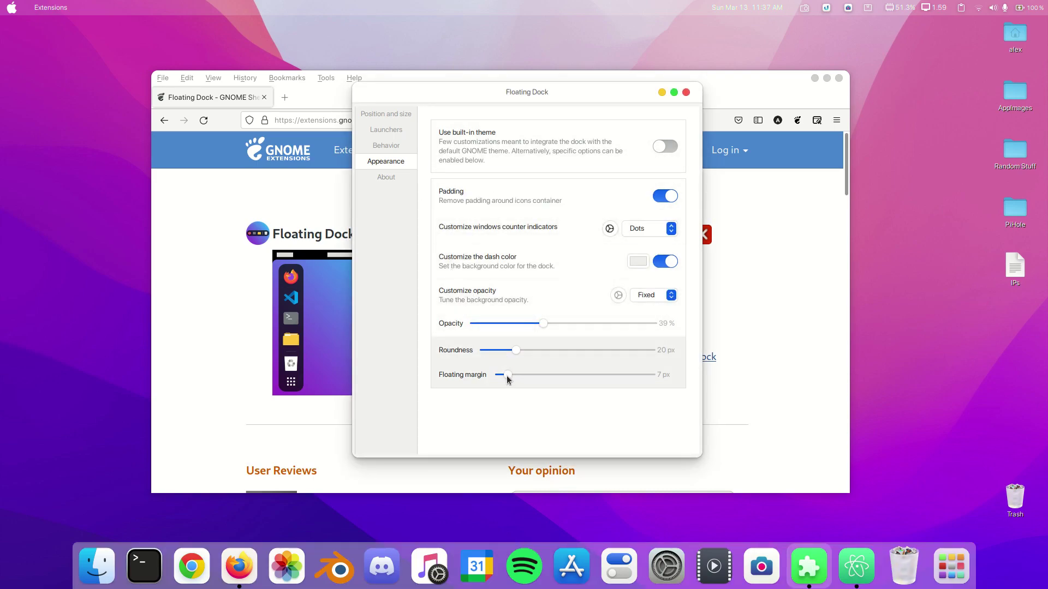
# Step: Try a 16 px floating margin, restart the shell, then settle the margin at 7 px
pyautogui.moveTo(507, 379)
pyautogui.mouseDown()
pyautogui.moveTo(553, 372)
pyautogui.moveTo(520, 370)
pyautogui.mouseUp()
pyautogui.hotkey('alt', 'F2')
pyautogui.write('r')
pyautogui.press('Return')
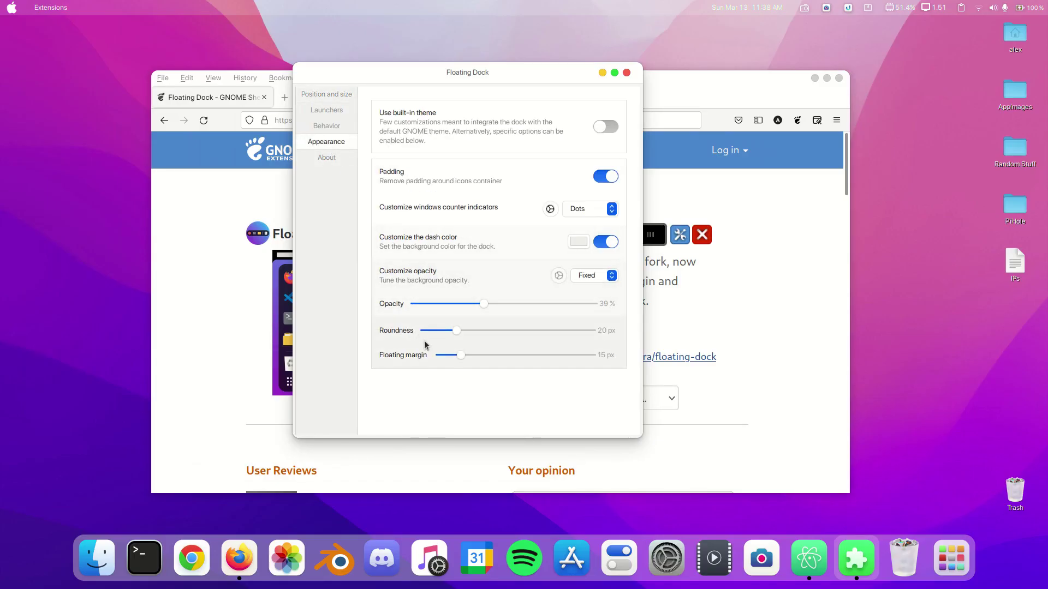
pyautogui.moveTo(461, 355); pyautogui.dragTo(494, 352)
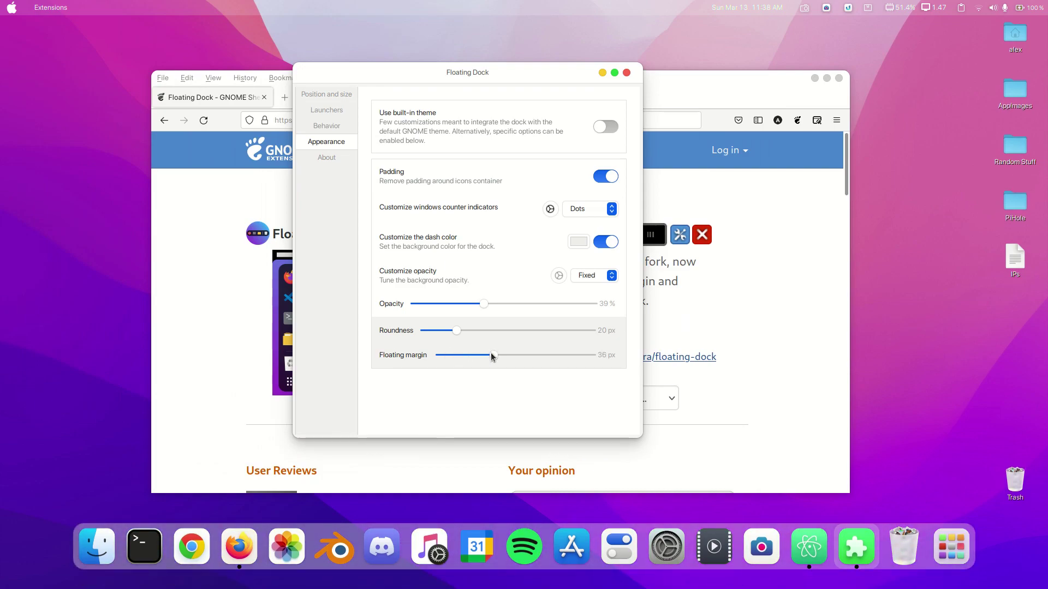
pyautogui.moveTo(492, 352); pyautogui.dragTo(449, 352)
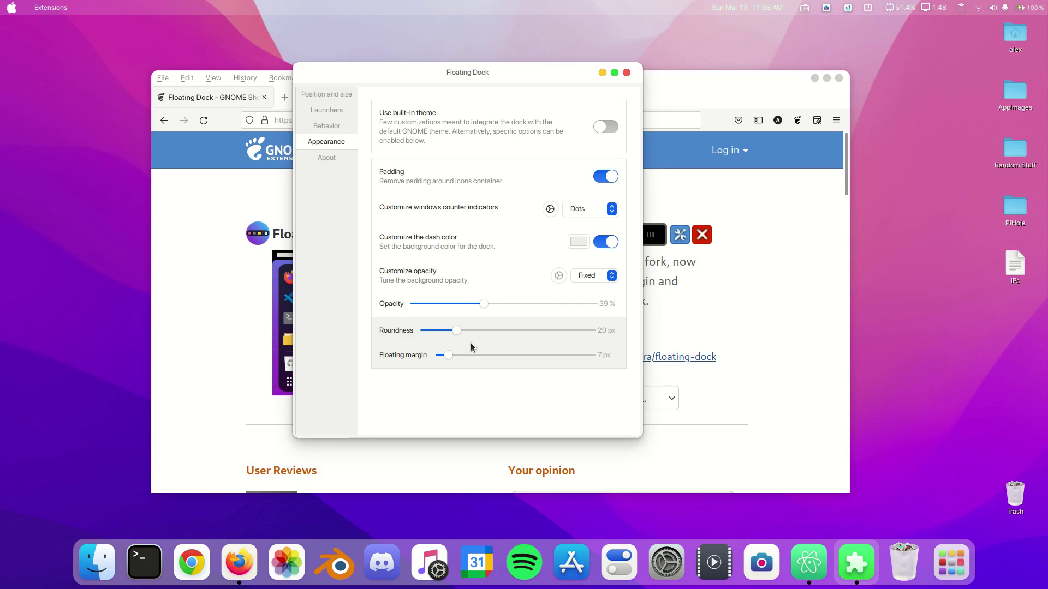